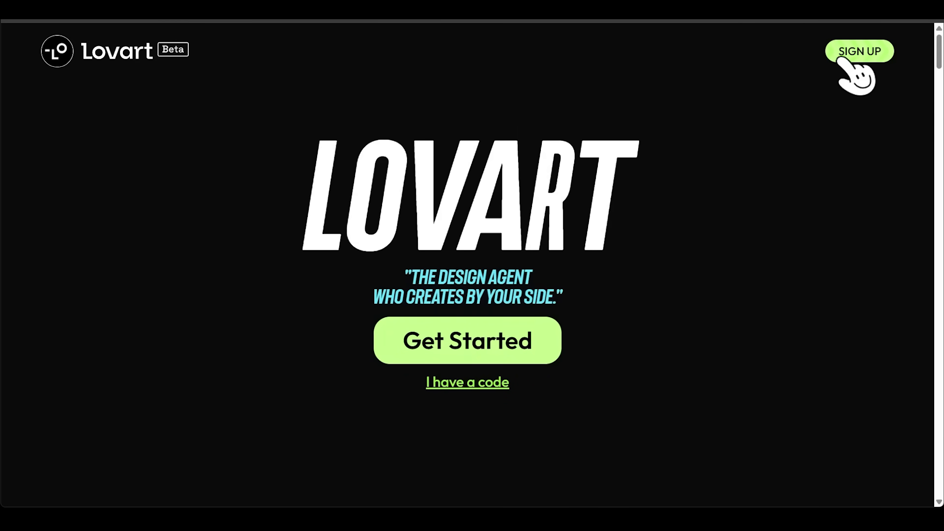
Step: Scroll down to the official use cases showing the movie poster, cocktail, magazine and coffee examples
scroll(907, 138, "down", 10)
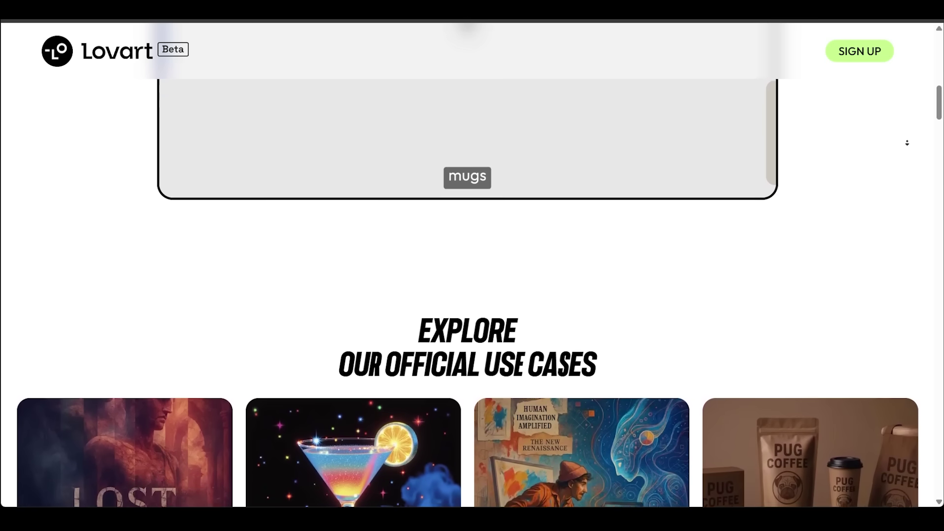
scroll(907, 150, "down", 3)
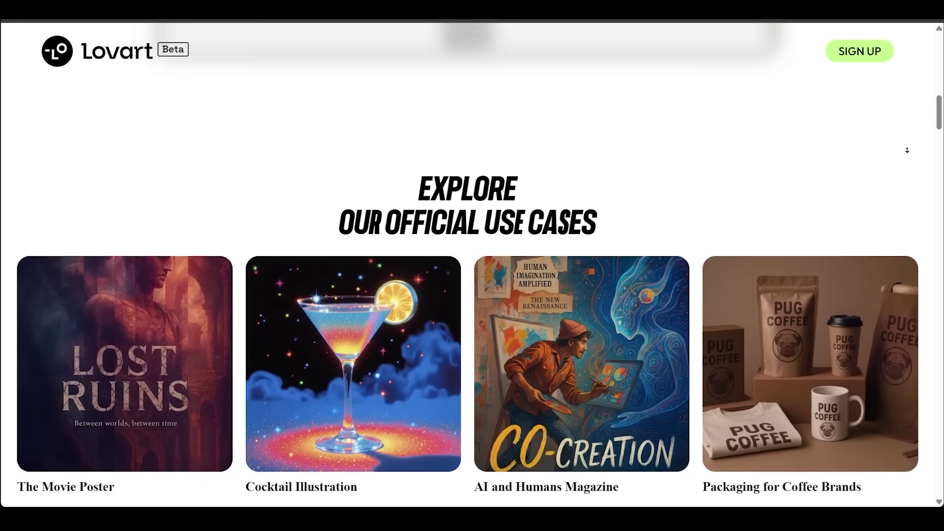
scroll(908, 150, "down", 2)
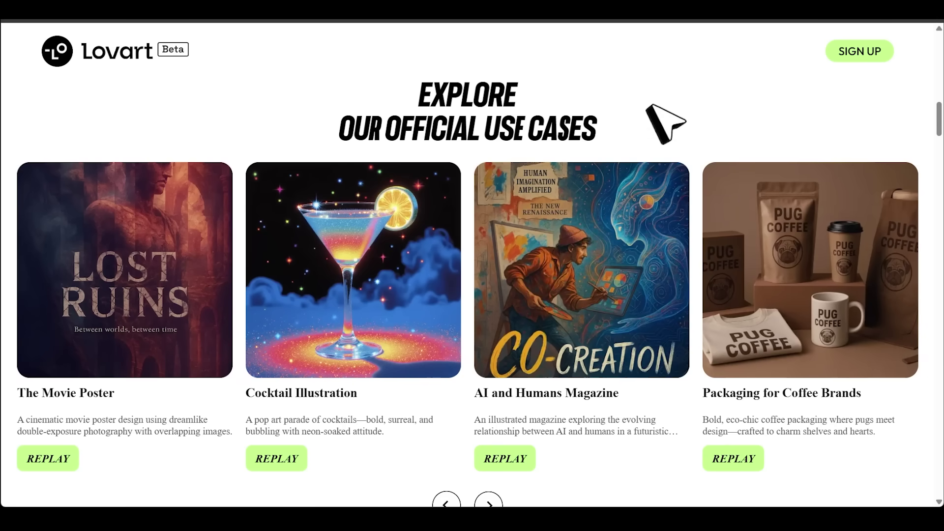
scroll(666, 123, "down", 1)
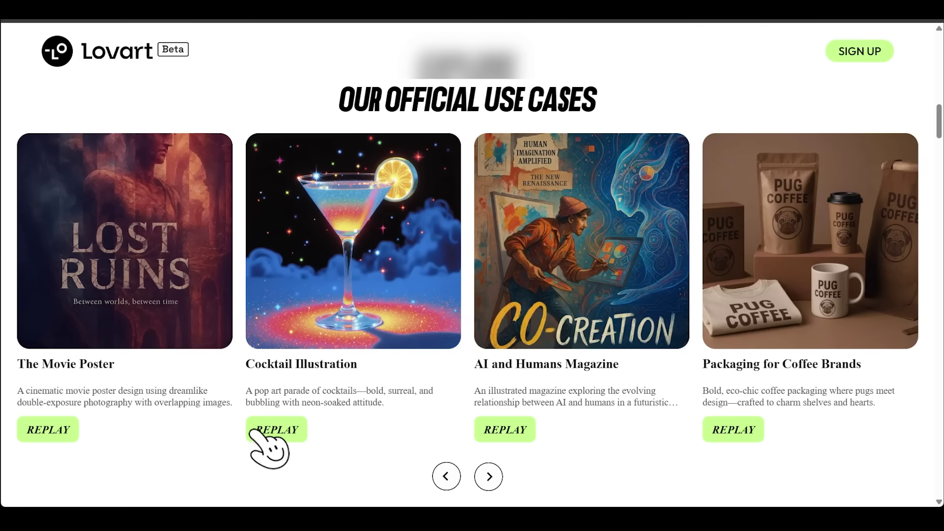
Step: Open the Cocktail Illustration use-case replay
left_click(276, 430)
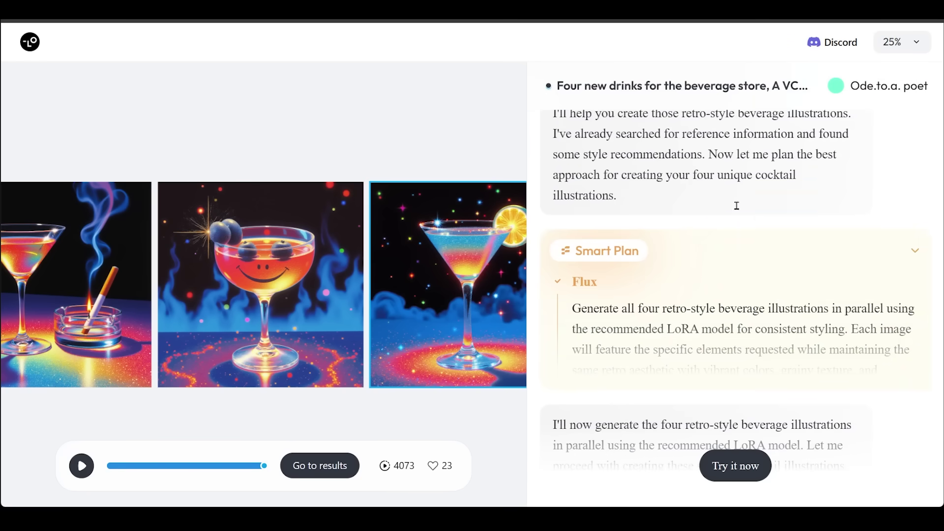
Step: Return to the landing page, sign up with Google, and focus the design request box
left_click(31, 39)
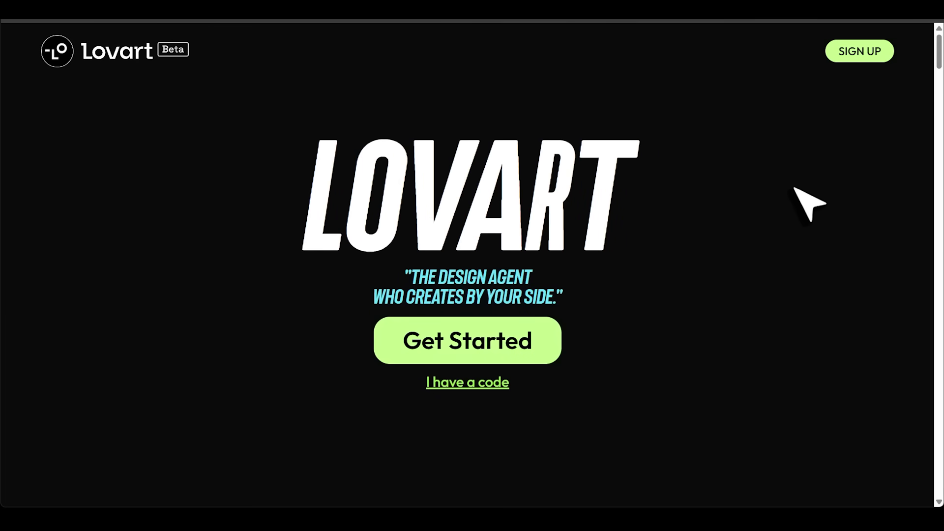
left_click(850, 59)
left_click(472, 248)
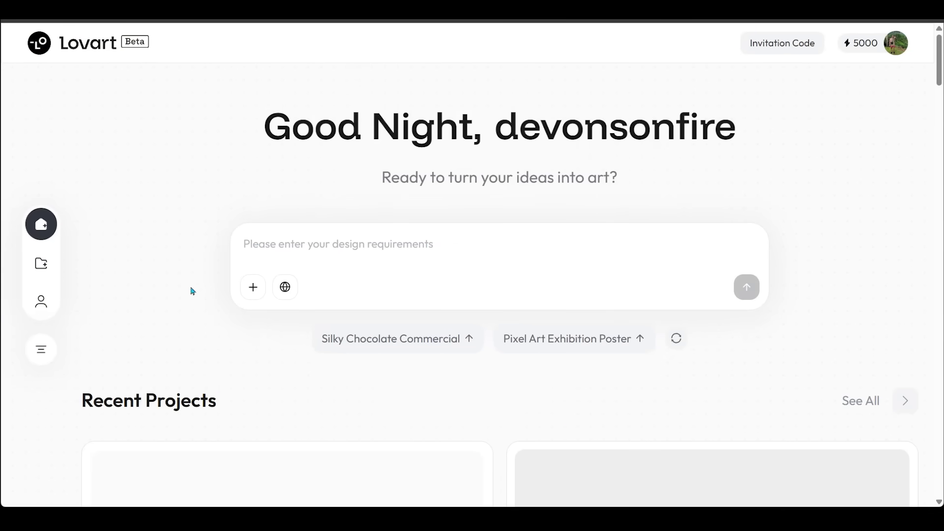
left_click(533, 244)
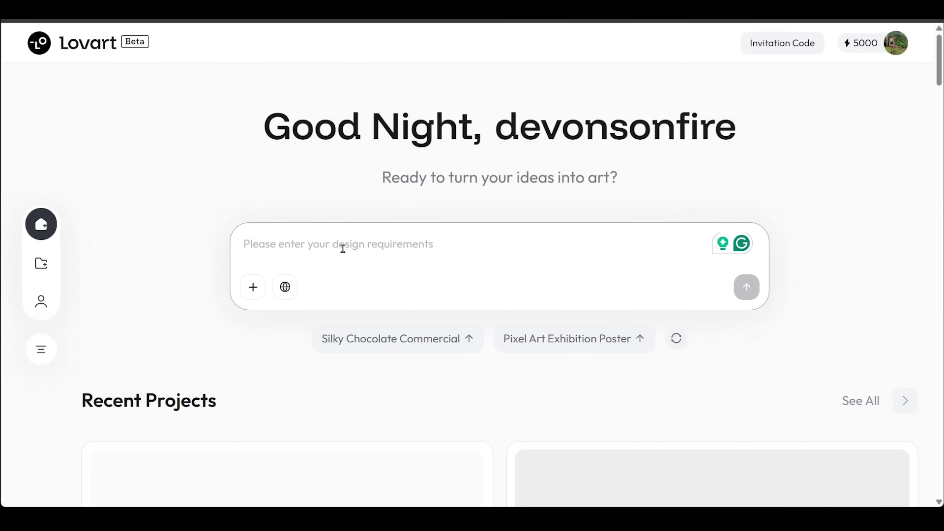
Step: Paste the high-end apothecary candle brand brief, add a period, and submit it
type("High-end apothecary-style candle brand. Earth tones, handwritten script, linen textures. Wild nature meets luxury")
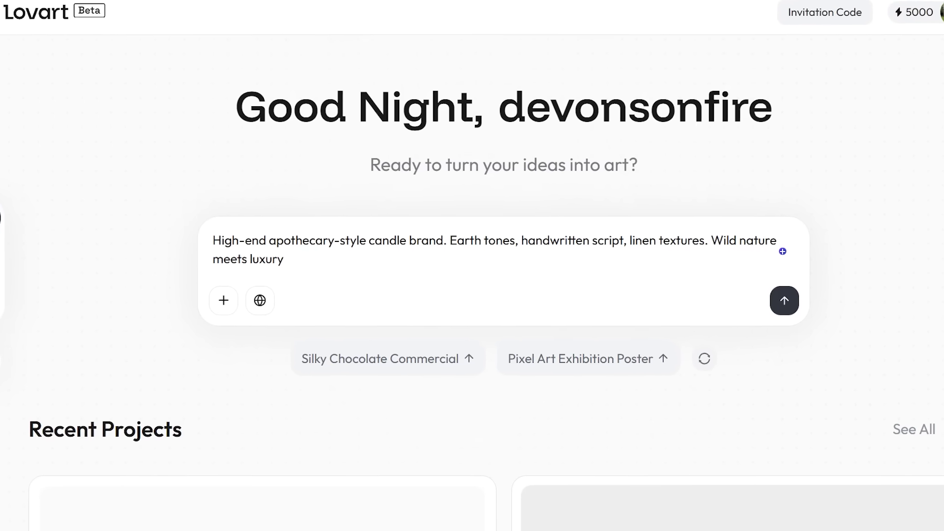
type(".")
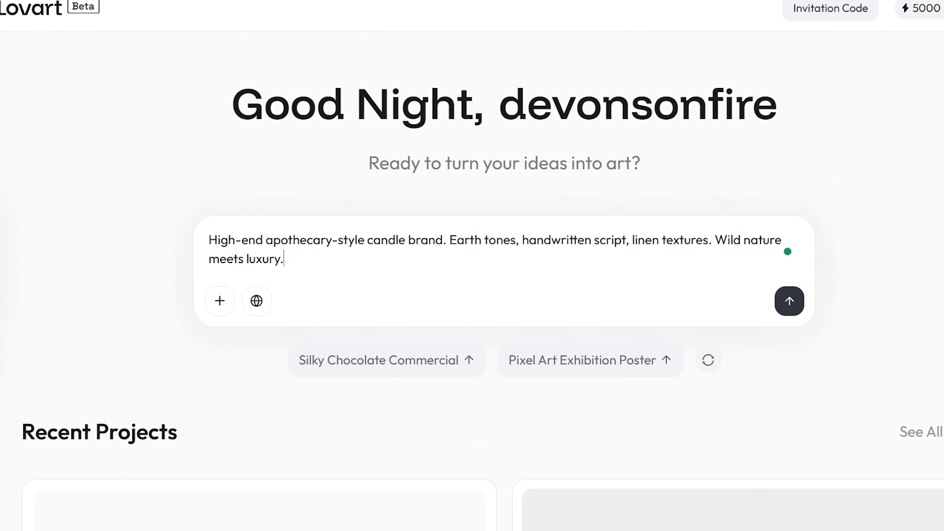
key("Return")
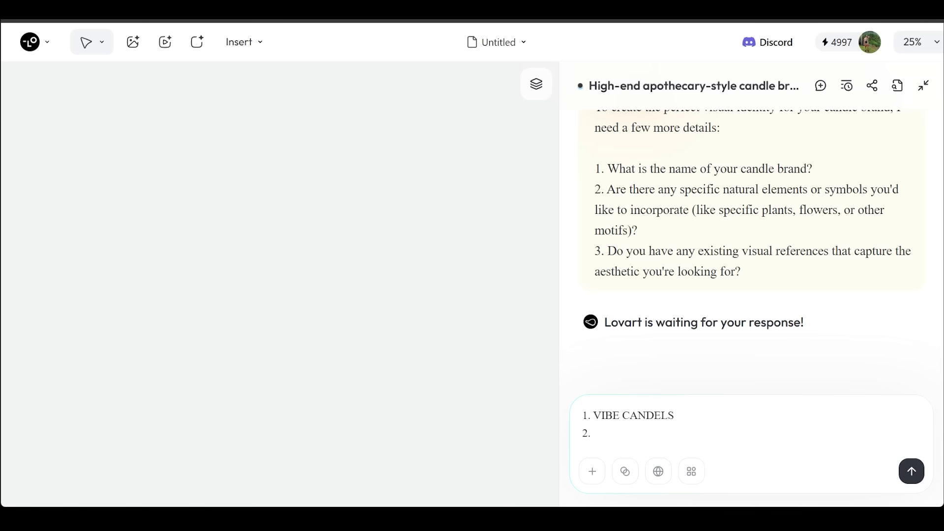
Step: Add the third answer, 'Let's go with a Pacific Northwest kind of theme', and send the answers
key("shift+Return")
type("3. Let's go with a Pacific Northwest kind of theme")
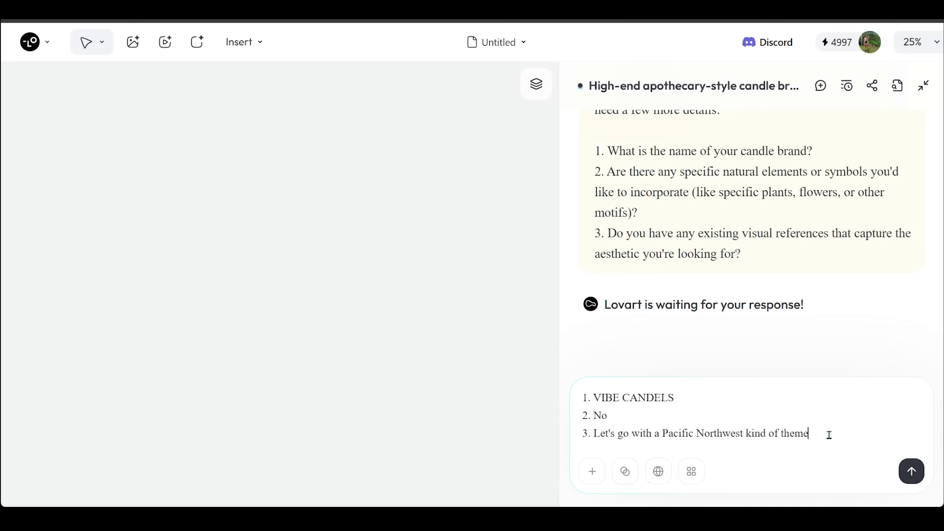
key("Return")
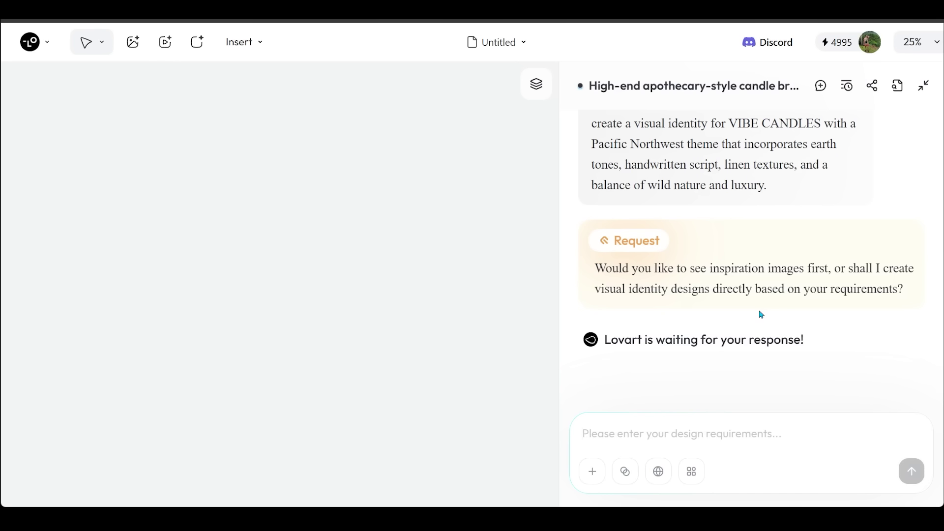
Step: Ask the agent 'Let's see some of the images first'
type("Let's see")
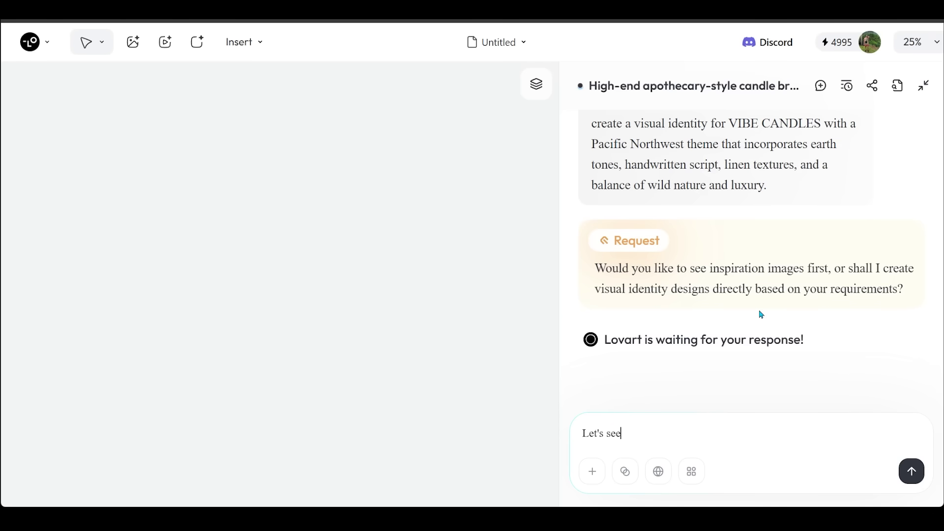
type("he image")
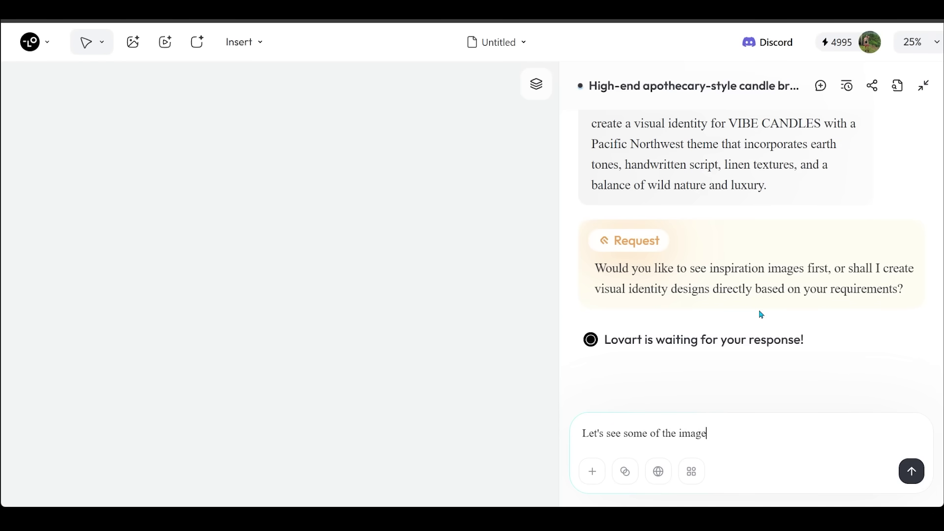
type("s first")
key("Return")
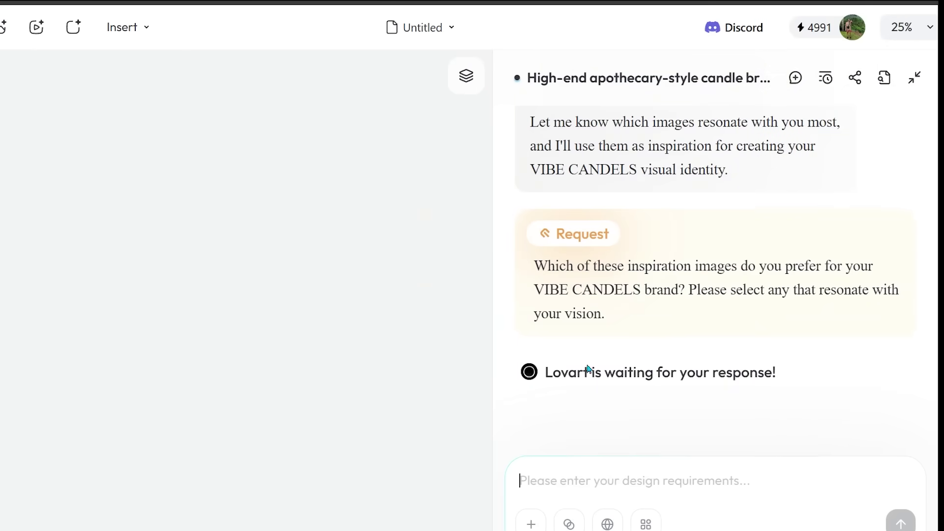
Step: Attach the second apothecary inspiration image and send it with 'this one'
scroll(807, 427, "up", 8)
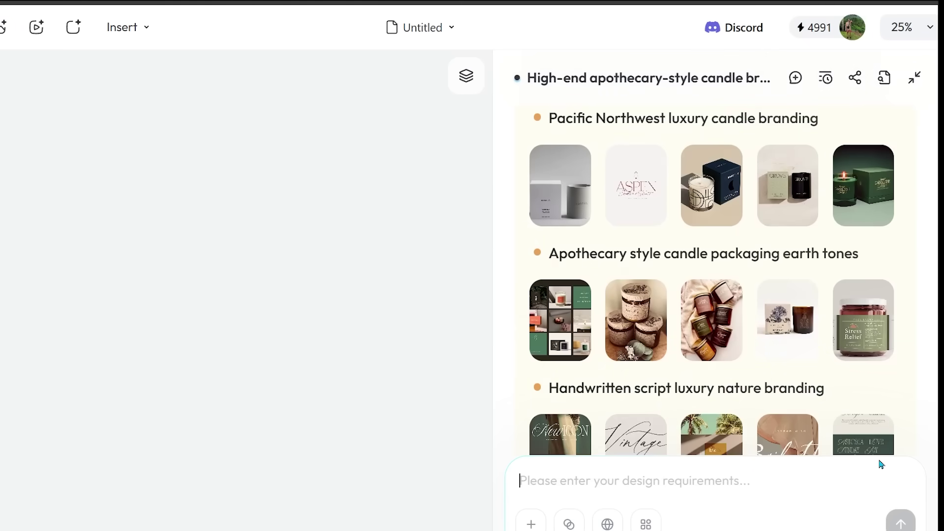
scroll(878, 433, "down", 3)
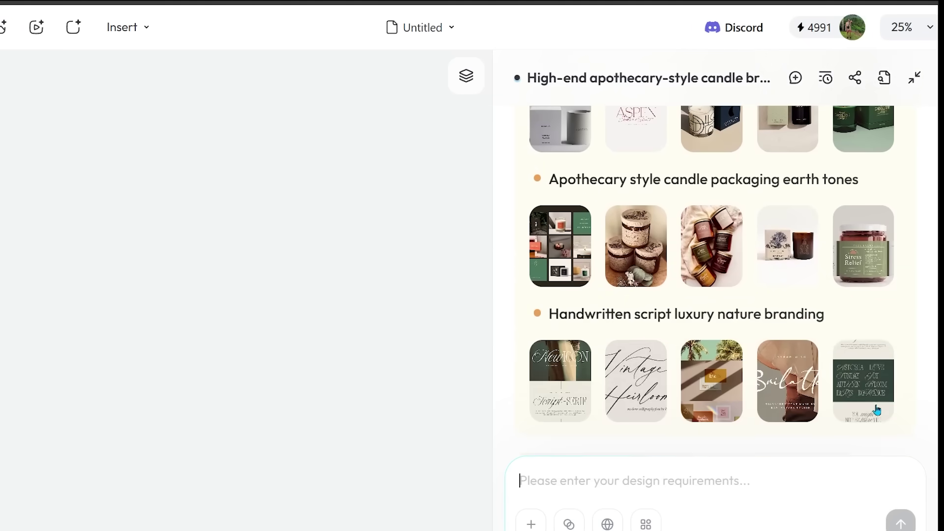
left_click(646, 256)
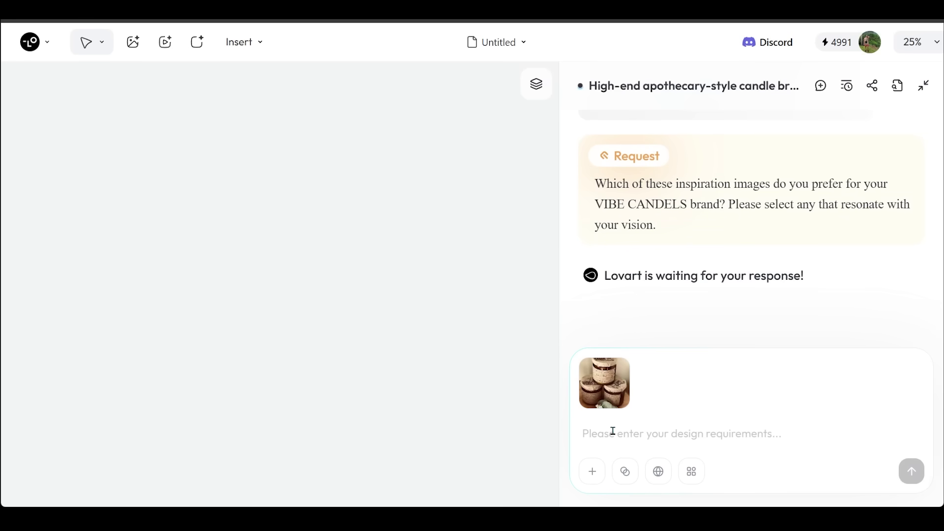
left_click(613, 433)
type("this one")
key("Return")
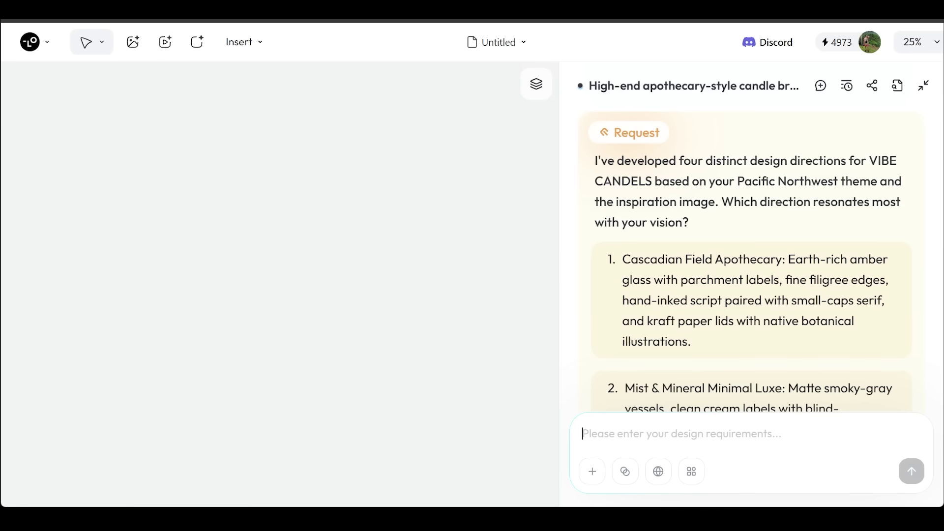
Step: Reply '1' to choose the Cascadian Field Apothecary design direction
scroll(922, 150, "down", 3)
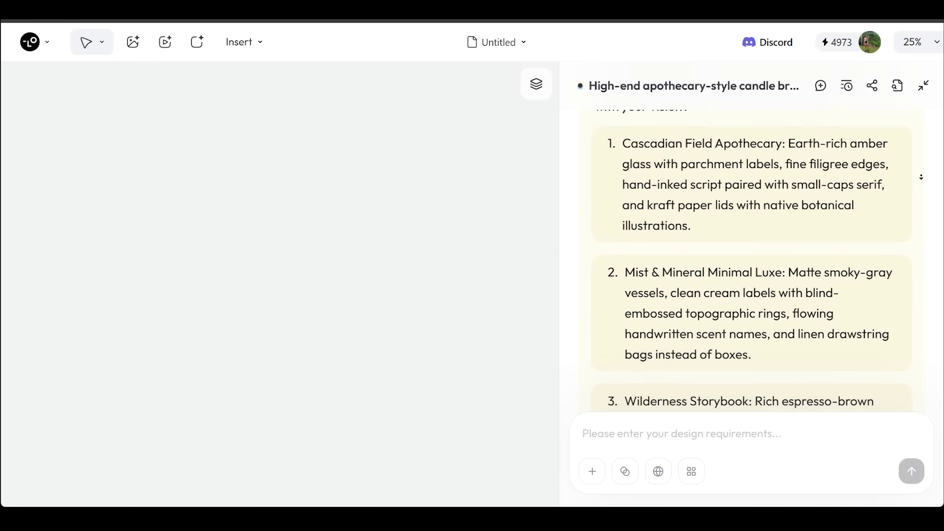
scroll(921, 179, "down", 2)
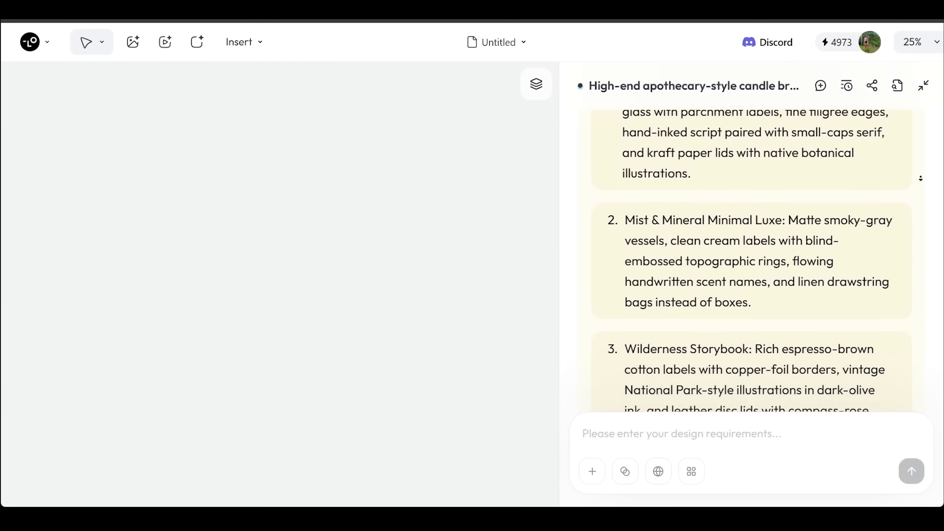
scroll(923, 182, "up", 3)
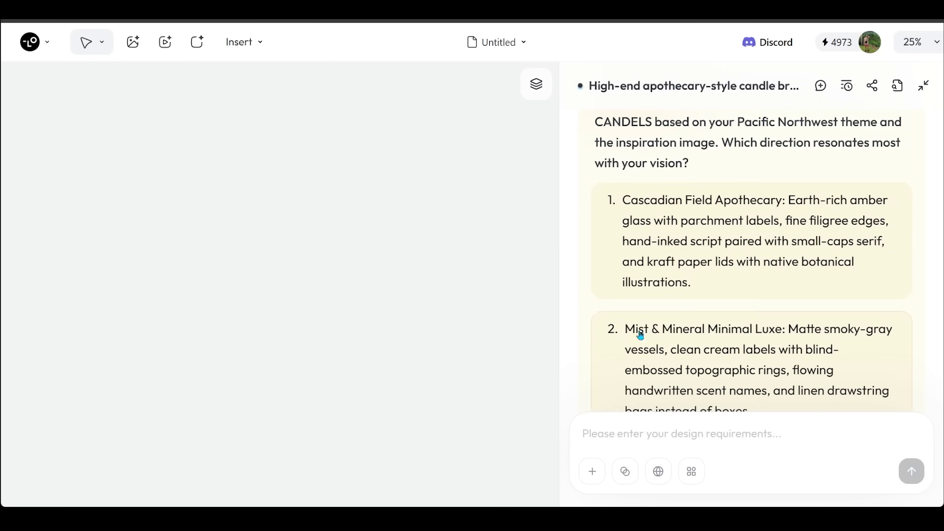
left_click(639, 433)
type("1")
key("Return")
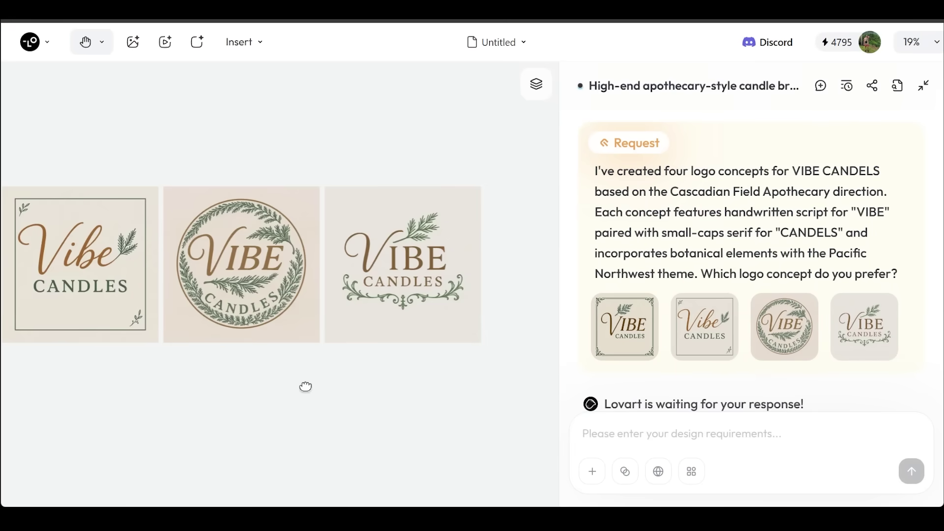
Step: Shift the logo concepts right and pan the canvas with the Hand tool
left_click_drag(305, 388, 337, 385)
key("v")
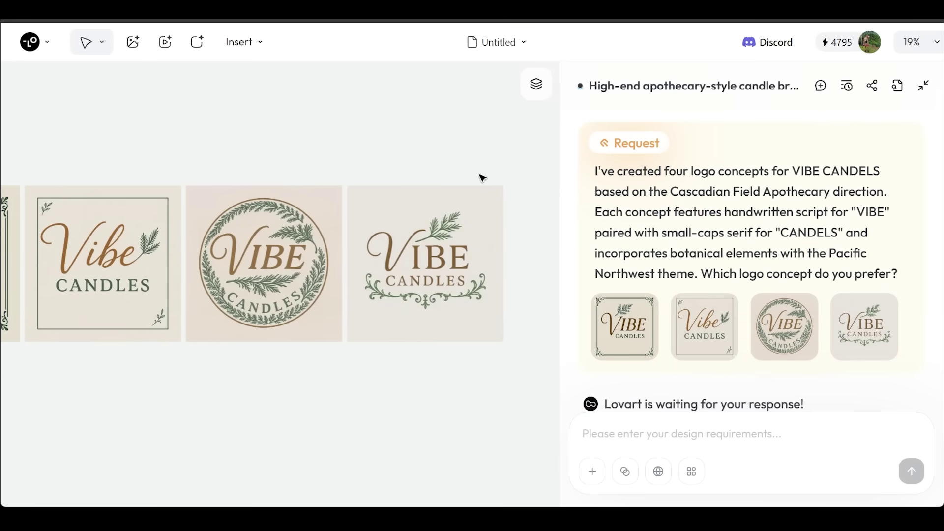
left_click(84, 44)
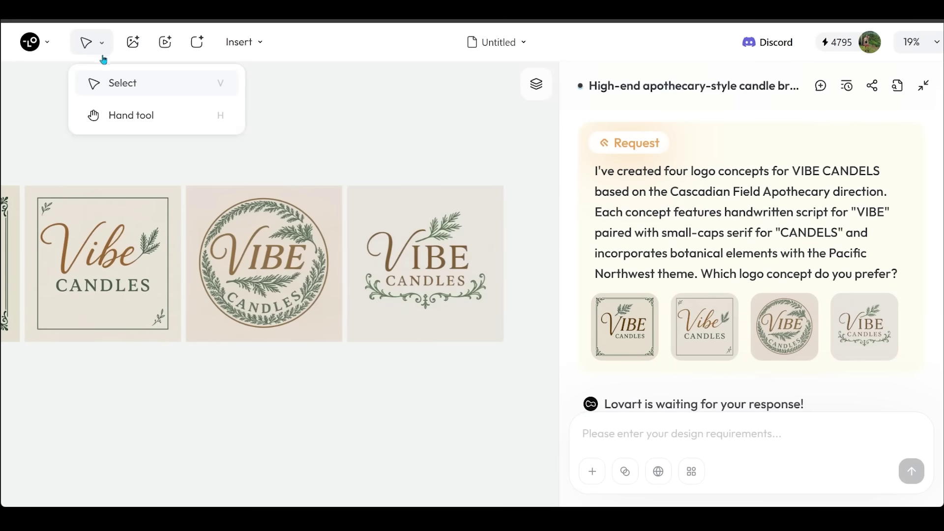
left_click(118, 116)
left_click_drag(119, 119, 318, 154)
scroll(309, 139, "right", 5)
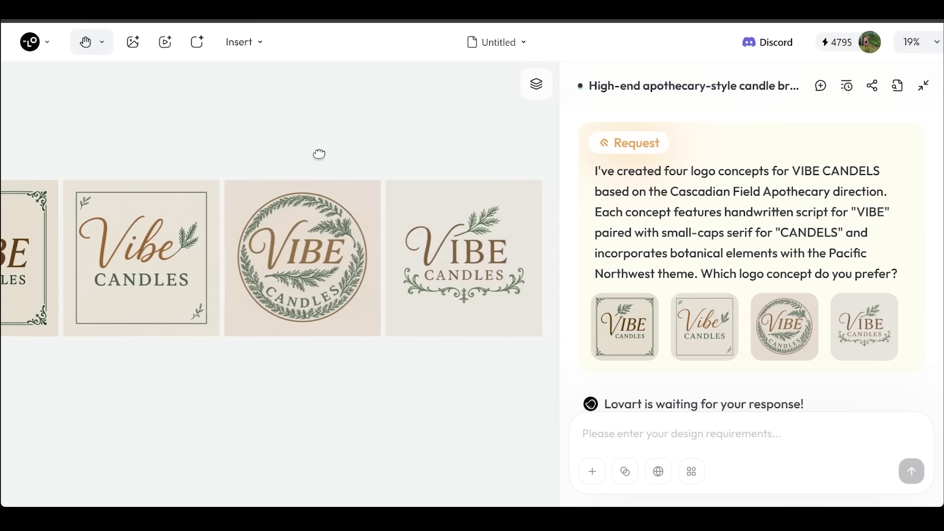
Step: Pick the circular wreath emblem logo concept and scroll to the follow-up options
left_click(794, 341)
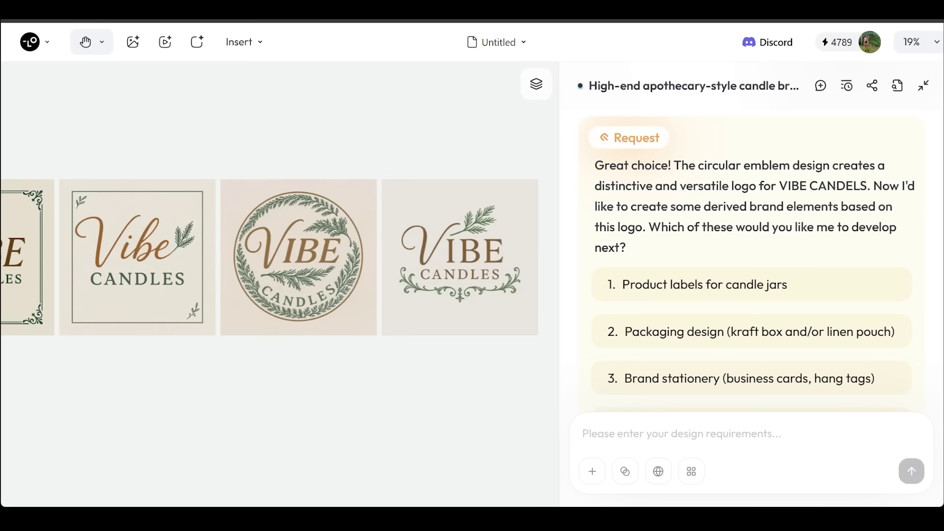
scroll(752, 260, "down", 2)
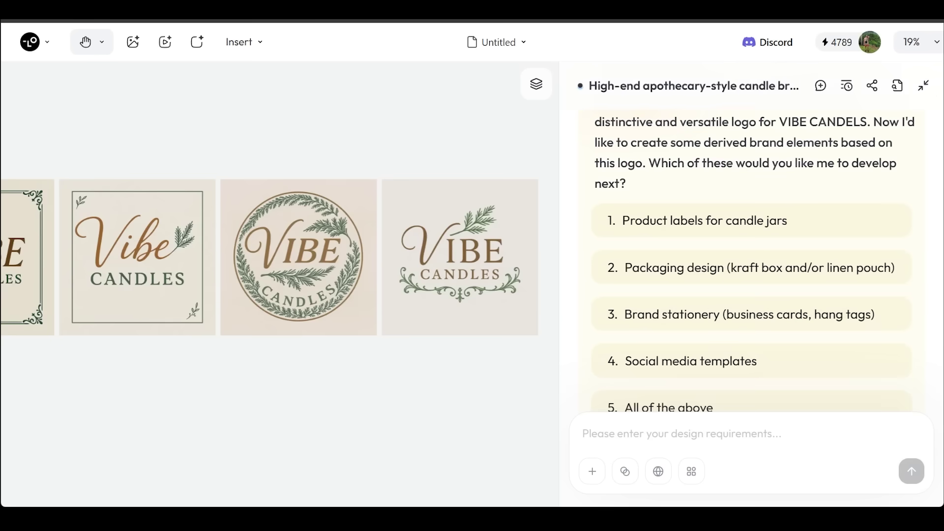
scroll(761, 245, "down", 3)
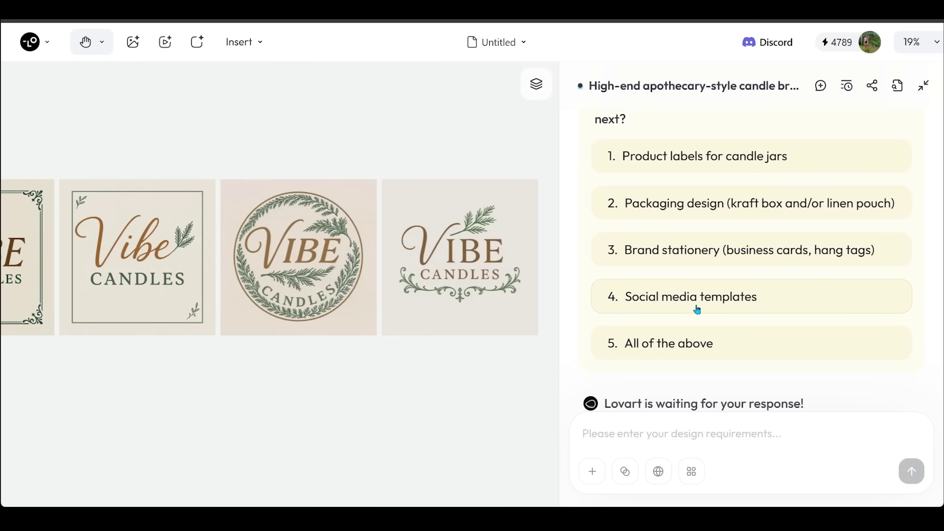
Step: Choose 'All of the above' and review the generated labels, cards, tags, social templates and packaging
left_click(683, 357)
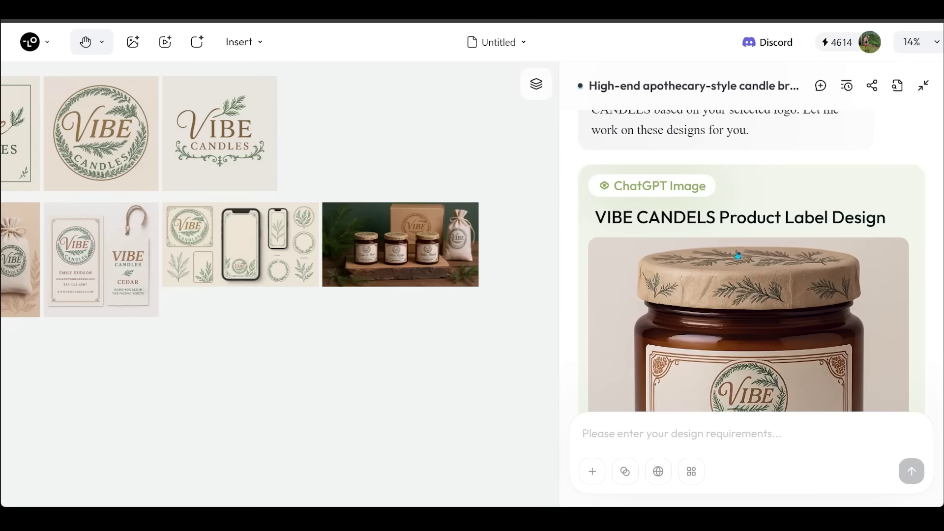
scroll(737, 254, "down", 5)
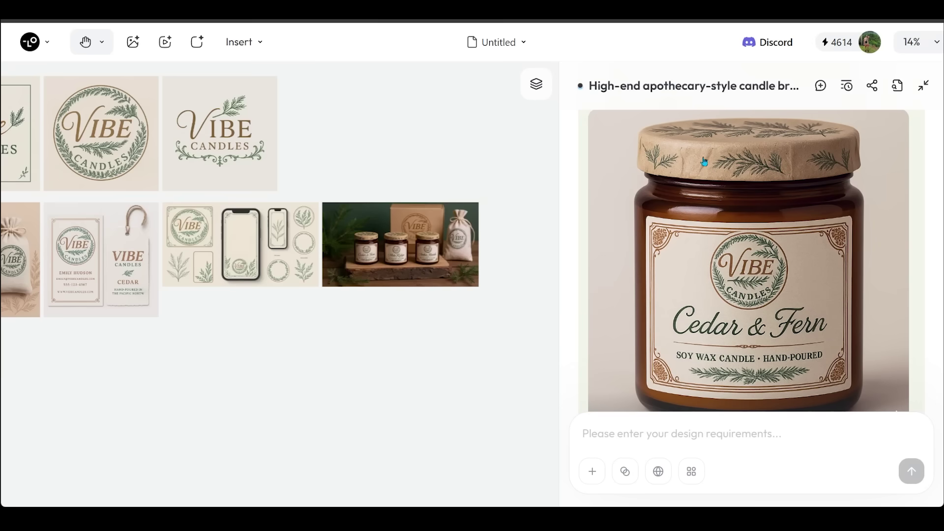
scroll(705, 161, "down", 8)
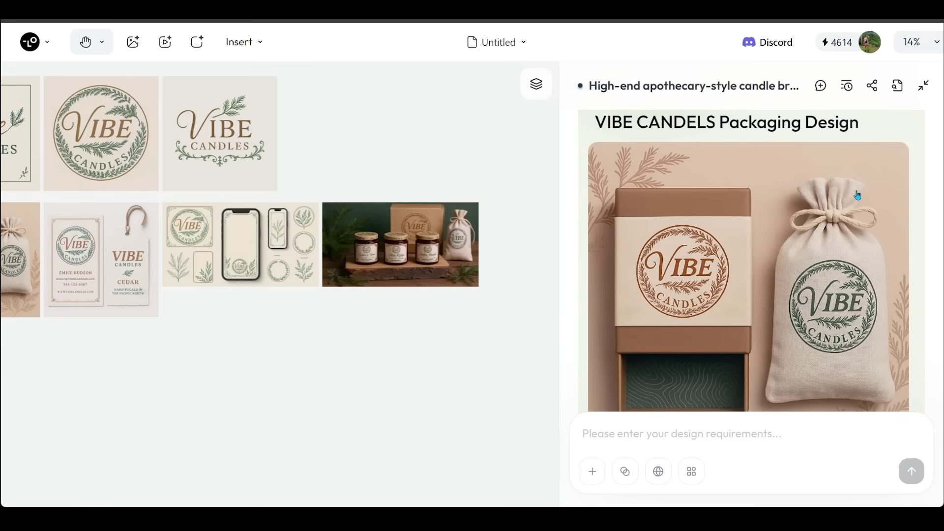
scroll(857, 195, "down", 2)
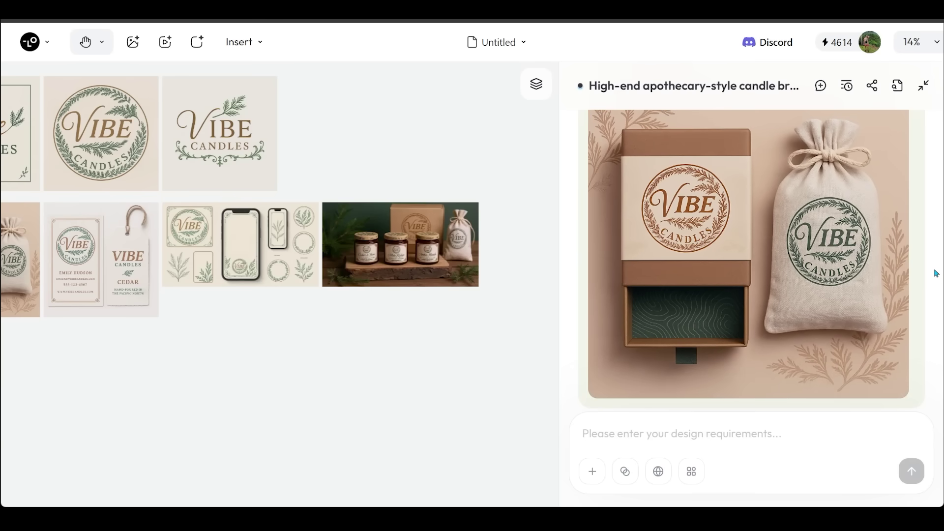
scroll(894, 249, "down", 8)
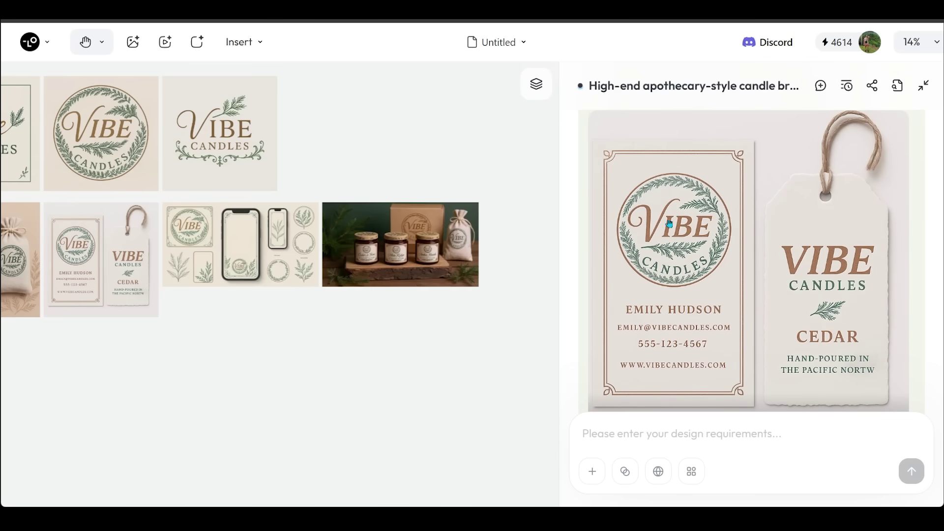
scroll(883, 238, "down", 5)
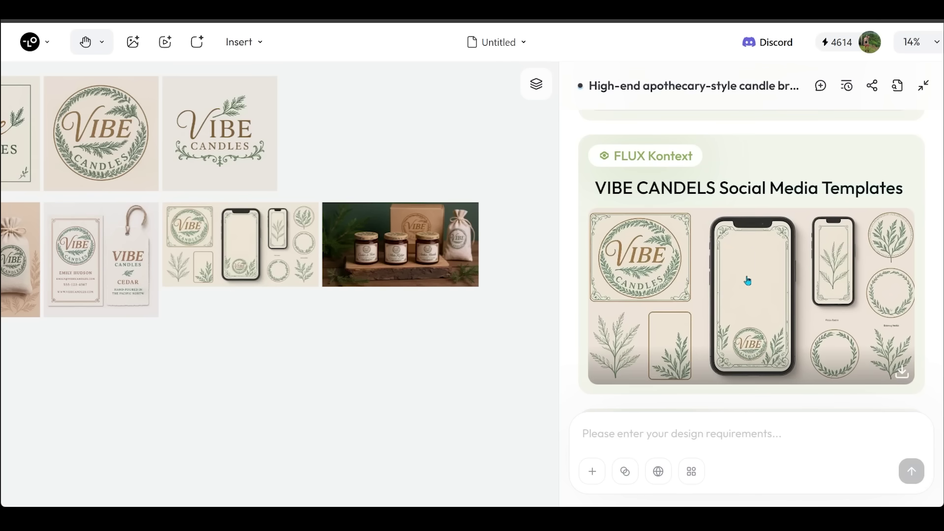
scroll(777, 300, "down", 5)
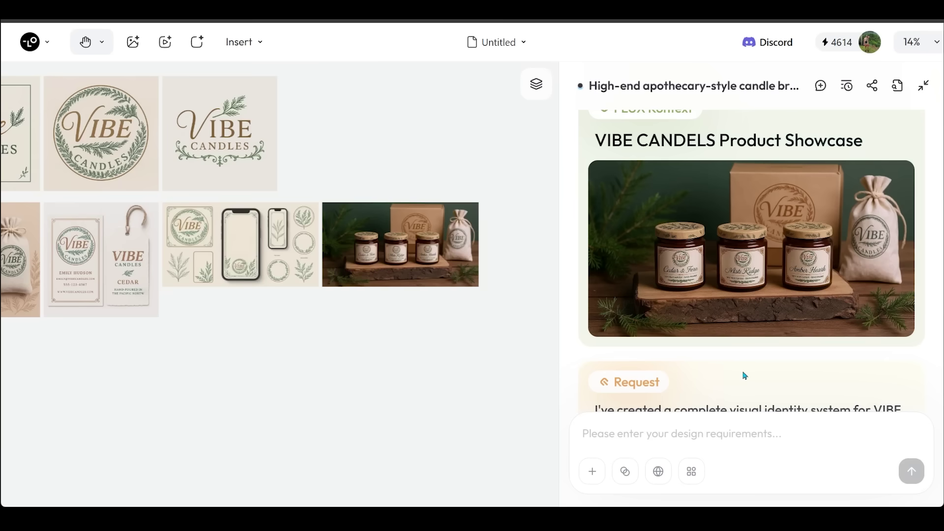
scroll(819, 357, "down", 5)
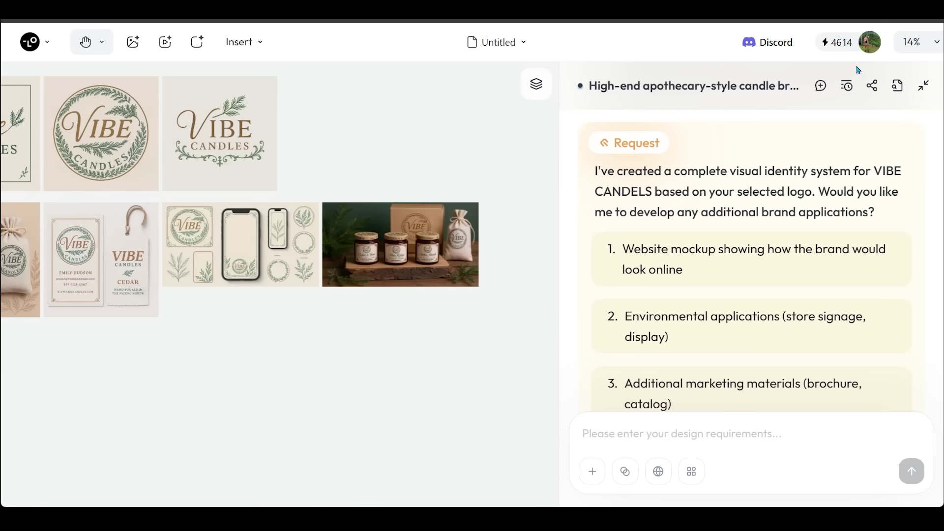
scroll(887, 213, "down", 3)
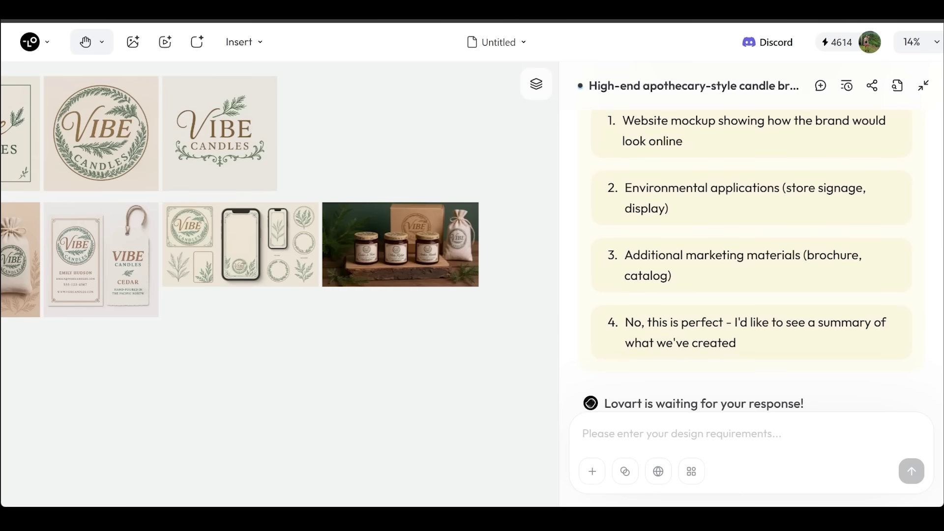
scroll(747, 246, "up", 1)
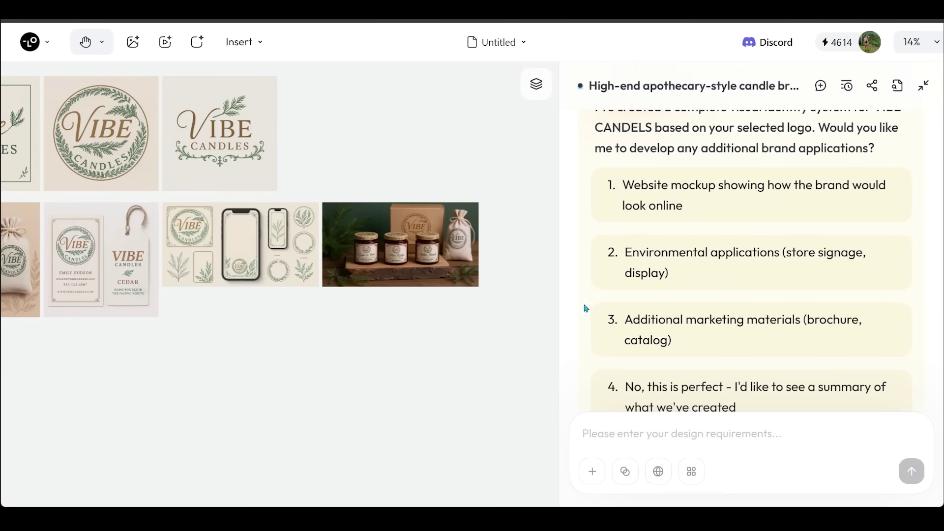
scroll(752, 328, "down", 1)
scroll(569, 280, "up", 1)
Step: Request the website mockup, preview it enlarged, then collapse the chat panel
left_click(736, 208)
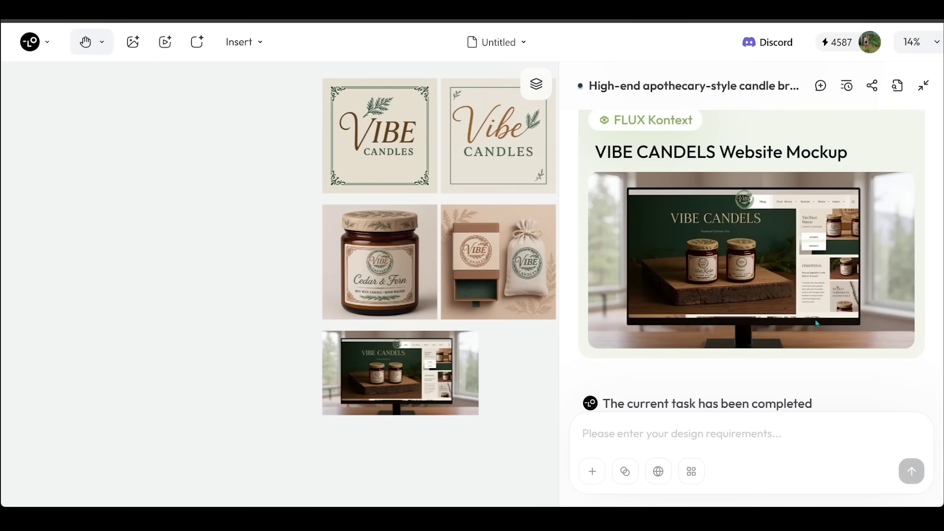
left_click(870, 325)
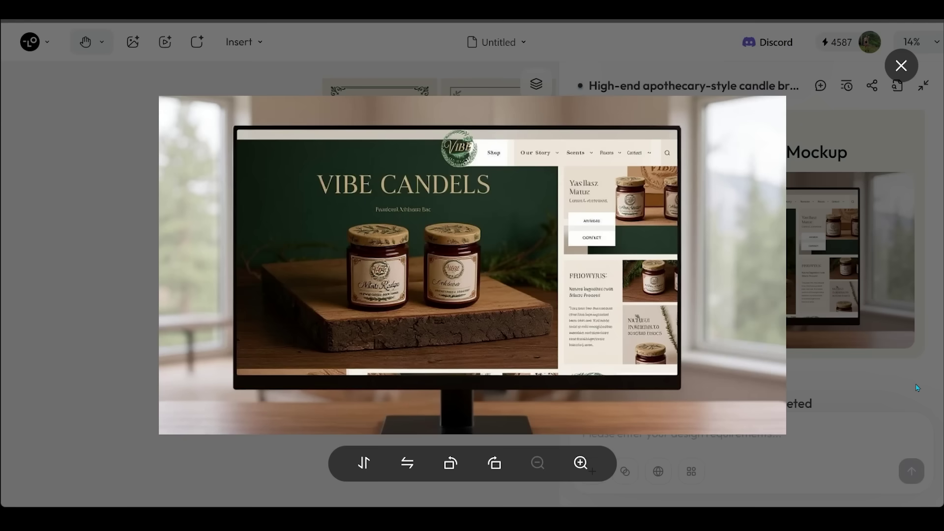
left_click(918, 388)
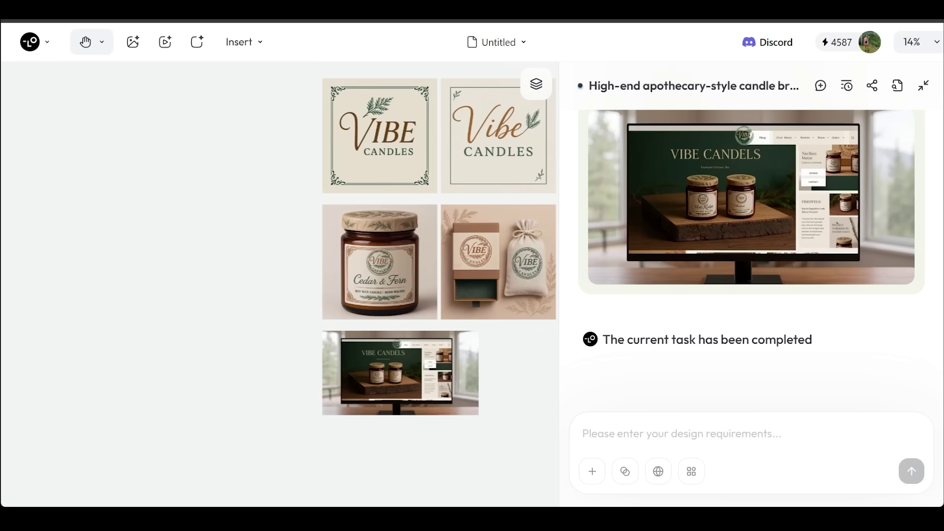
left_click(921, 92)
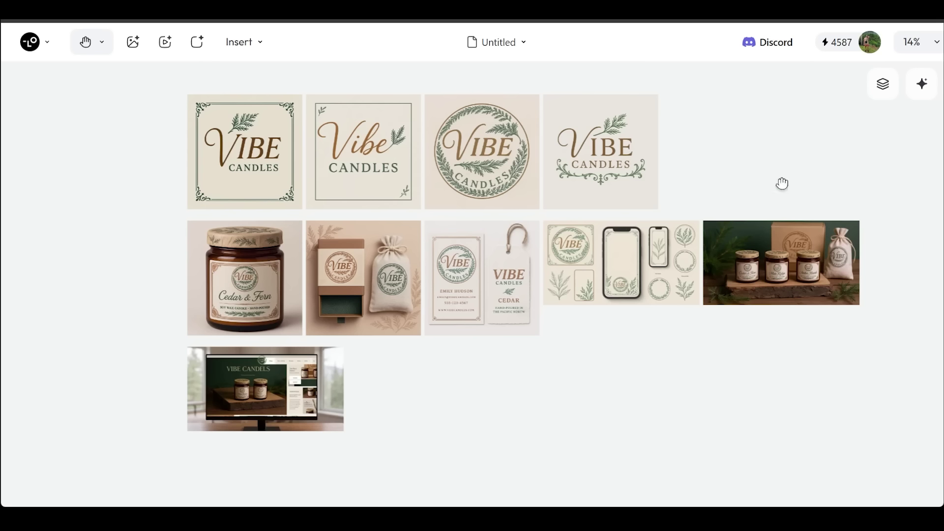
Step: With the Select tool, click through the four logos, the jar and the packaging images
left_click(97, 45)
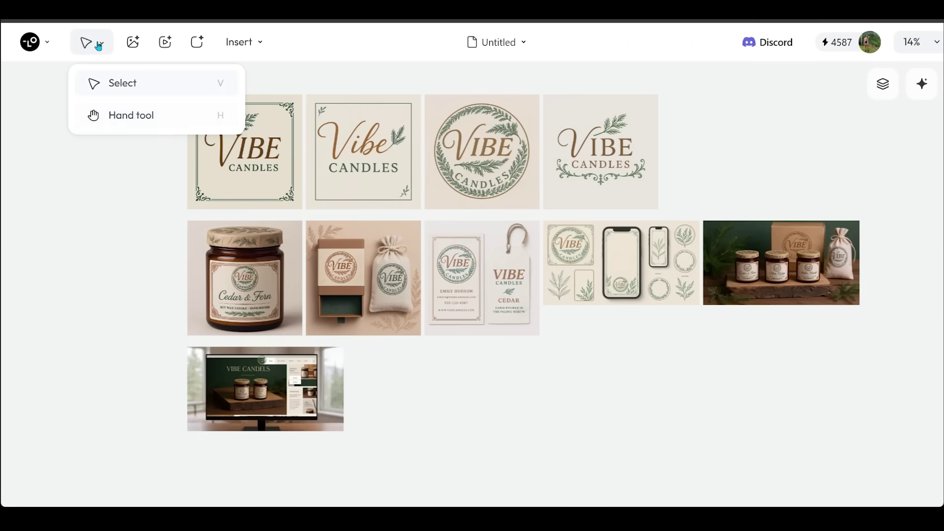
left_click(122, 83)
left_click(251, 160)
left_click(368, 142)
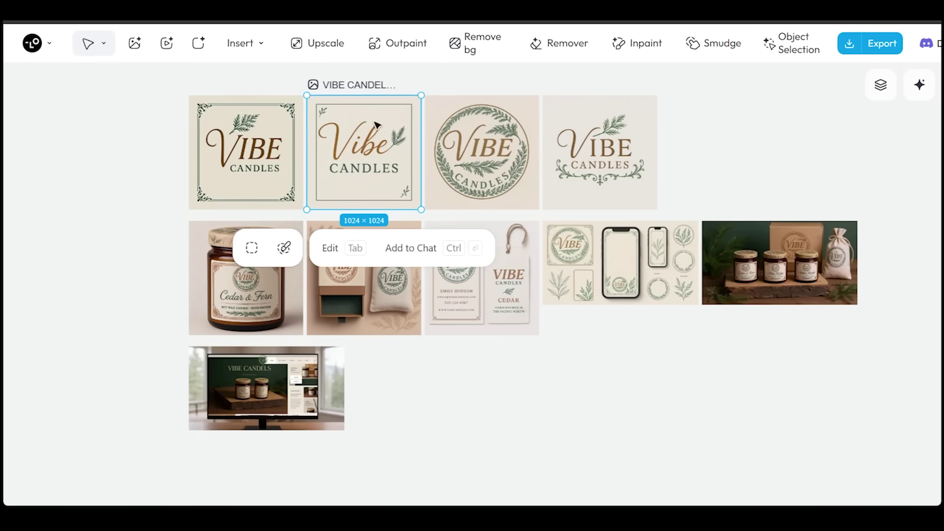
left_click(487, 140)
left_click(589, 147)
left_click(254, 258)
left_click(365, 258)
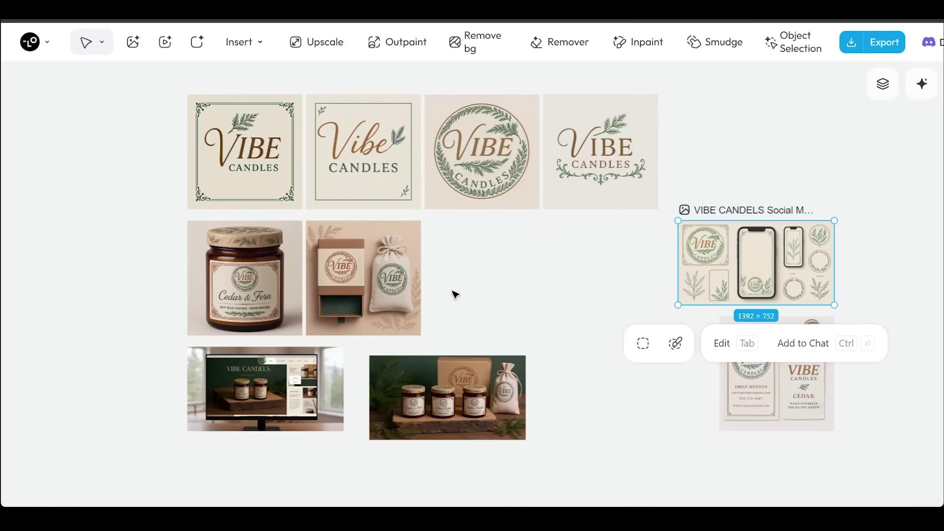
Step: Move the product showcase beside the jar, enlarge it, and lift the packaging into the logo row
left_click_drag(457, 398, 395, 263)
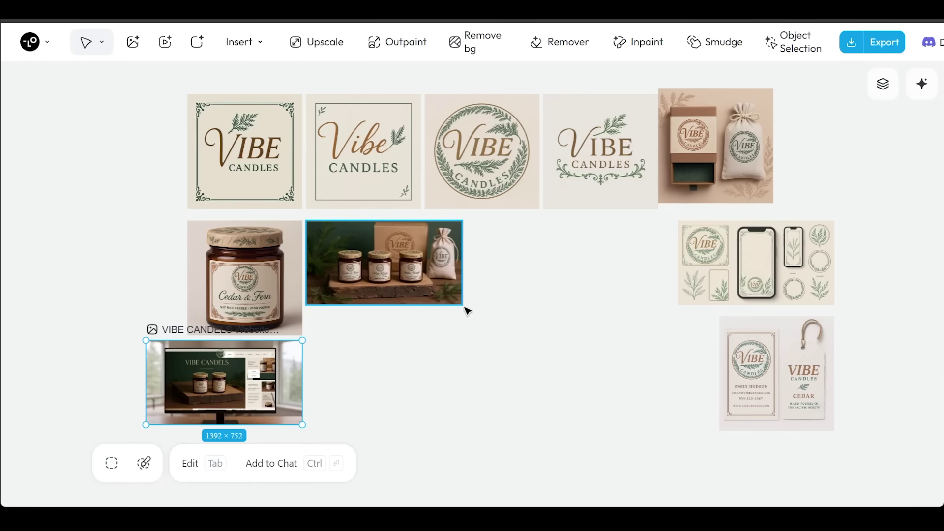
left_click_drag(463, 306, 659, 409)
left_click(687, 190)
left_click_drag(697, 184, 704, 178)
left_click(733, 263)
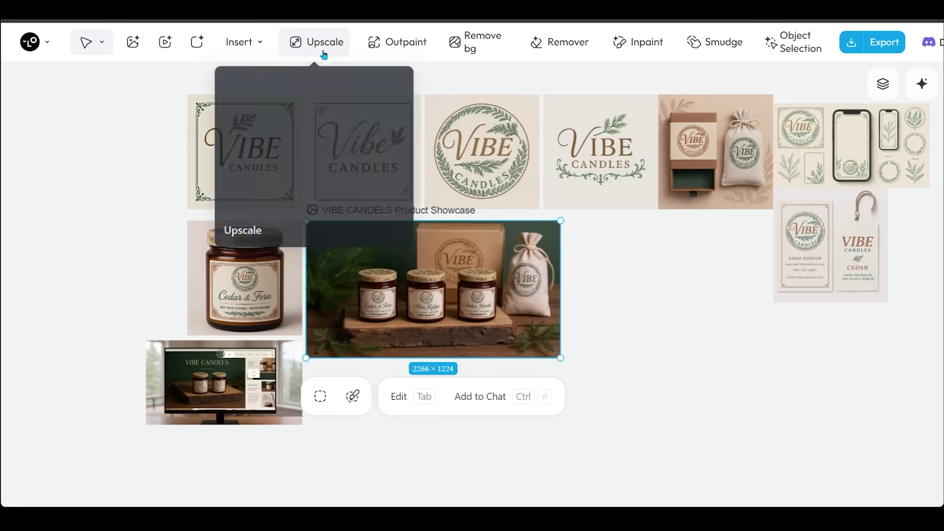
Step: Upscale the product showcase image 3x with the Enhanced type, targeting 6798 × 3673
left_click(327, 189)
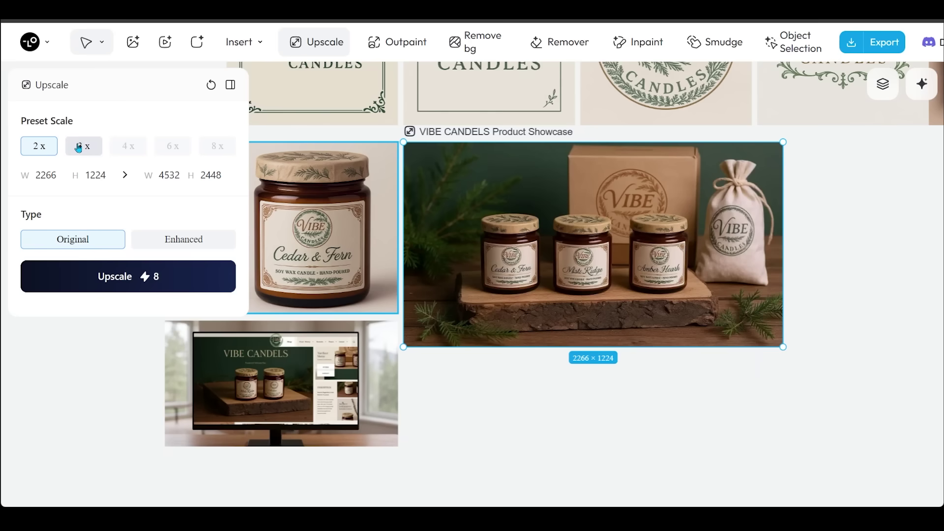
left_click(79, 146)
left_click(173, 241)
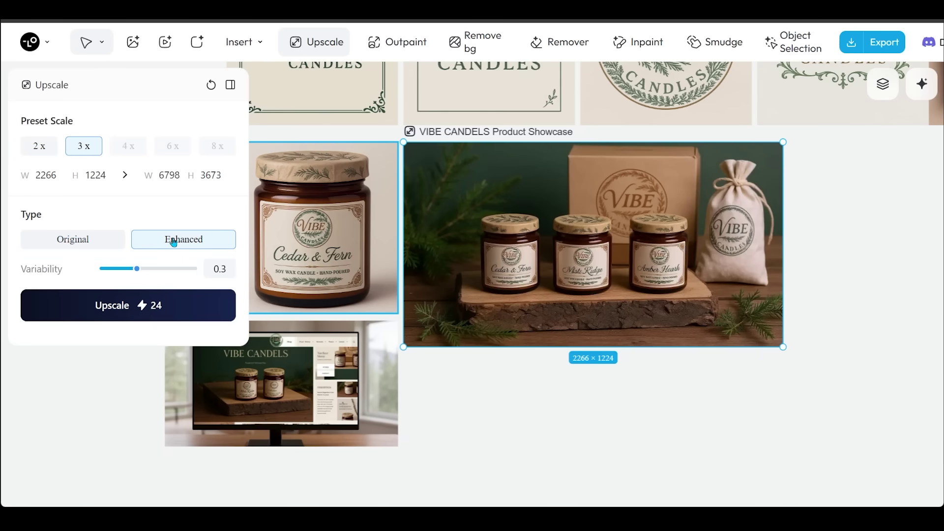
left_click(153, 312)
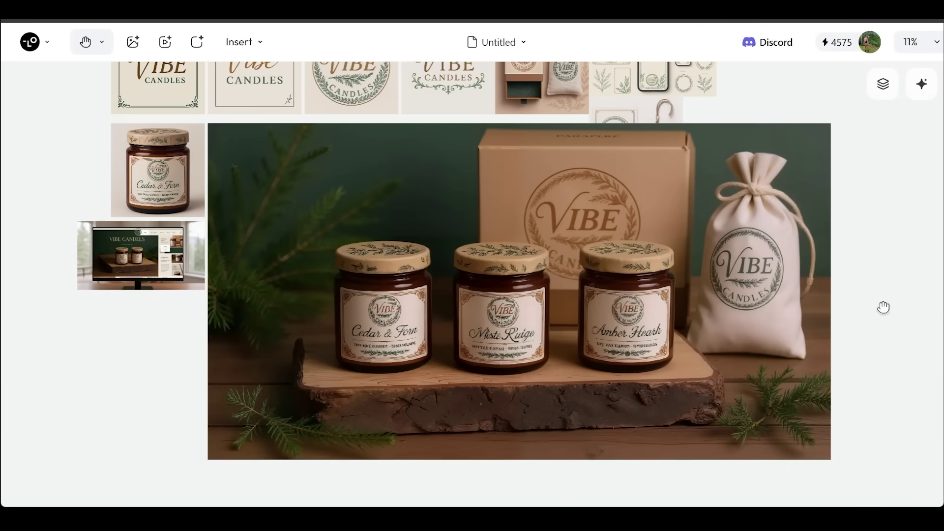
Step: Shrink the upscaled product showcase photo on the canvas
left_click(102, 51)
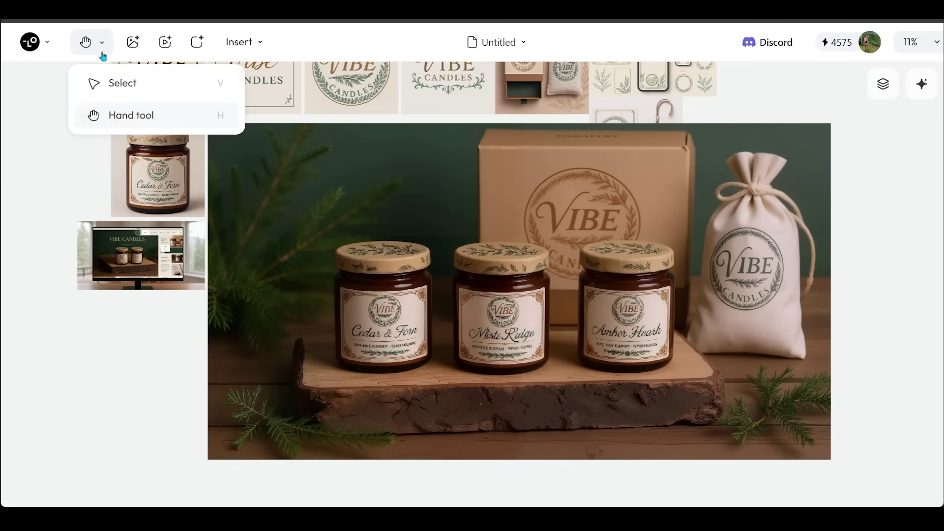
left_click(103, 57)
left_click(88, 51)
left_click(218, 142)
left_click_drag(831, 459, 595, 320)
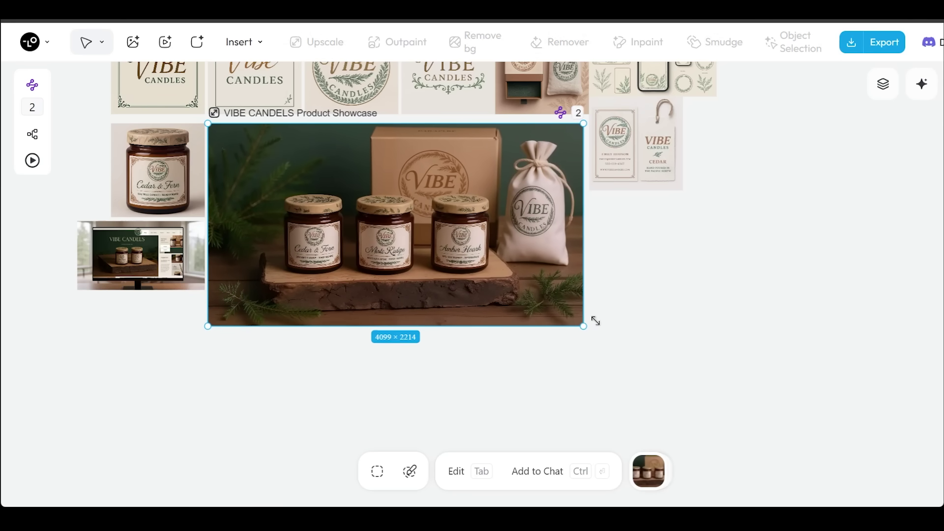
left_click(596, 321)
Step: Pan the canvas to centre the brand set, then select the second logo image
left_click(86, 42)
left_click(107, 111)
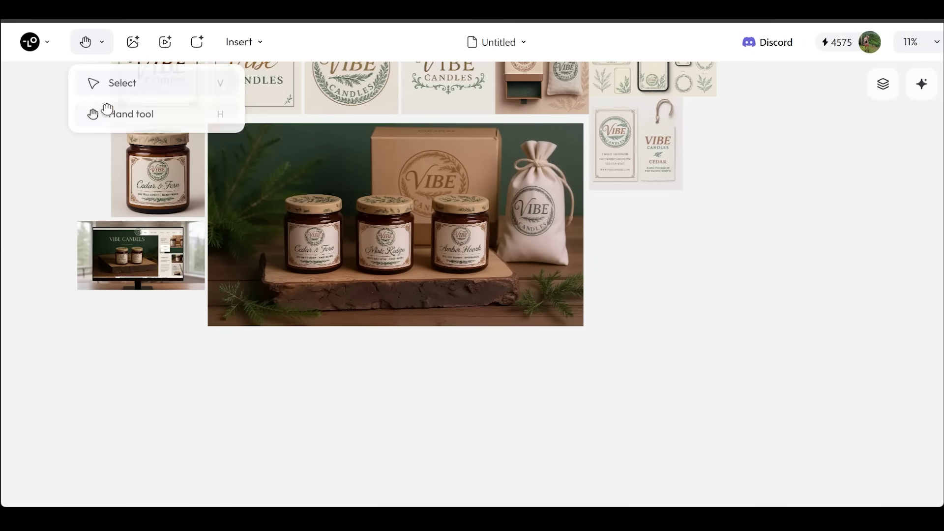
left_click_drag(675, 232, 737, 333)
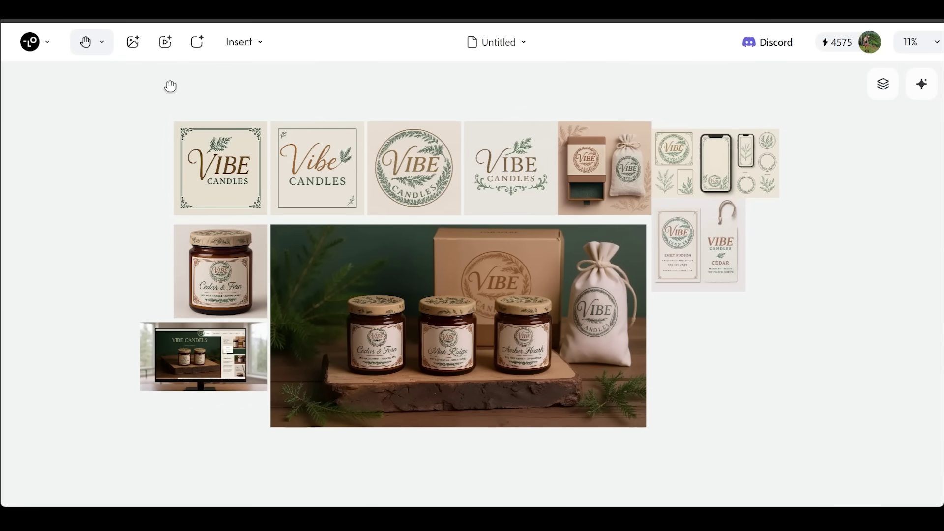
left_click(87, 44)
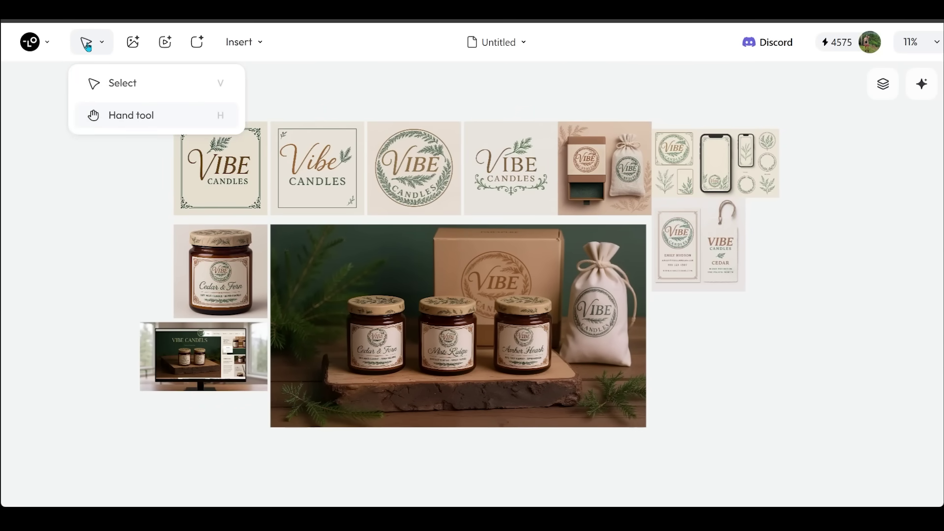
left_click(122, 82)
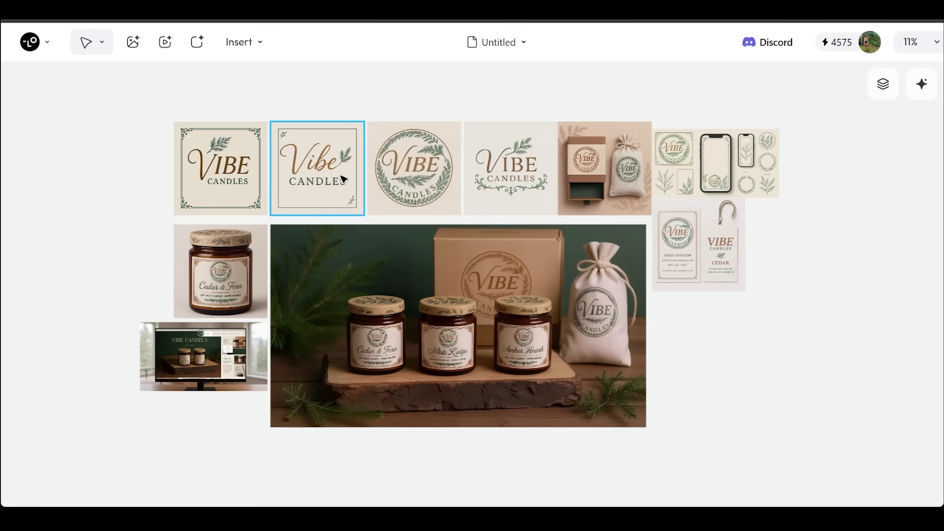
left_click(415, 186)
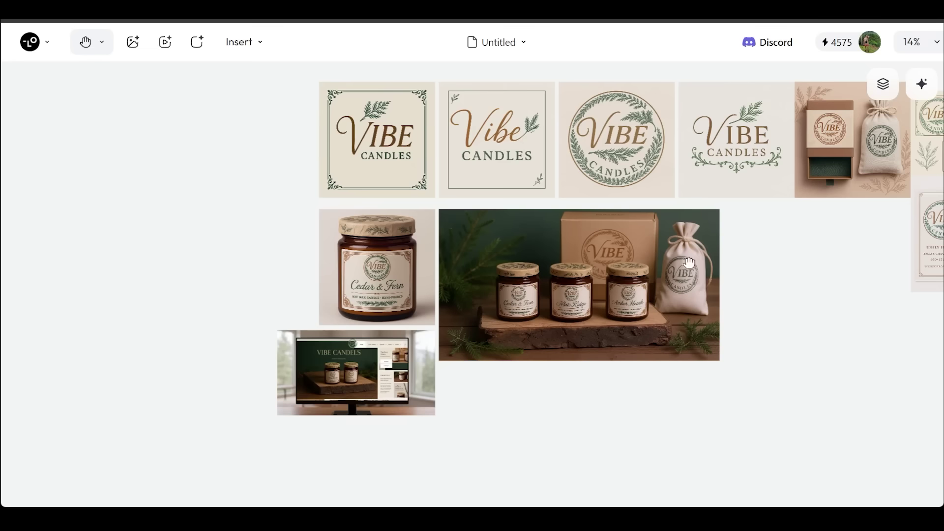
Step: Move the product showcase, website monitor and Cedar & Fern jar images down and right
left_click_drag(780, 263, 603, 274)
left_click(89, 50)
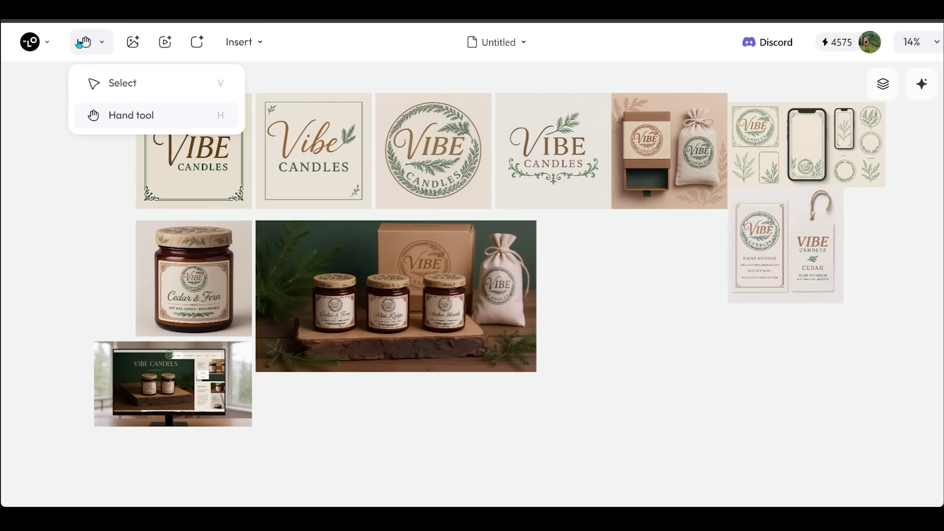
left_click(120, 83)
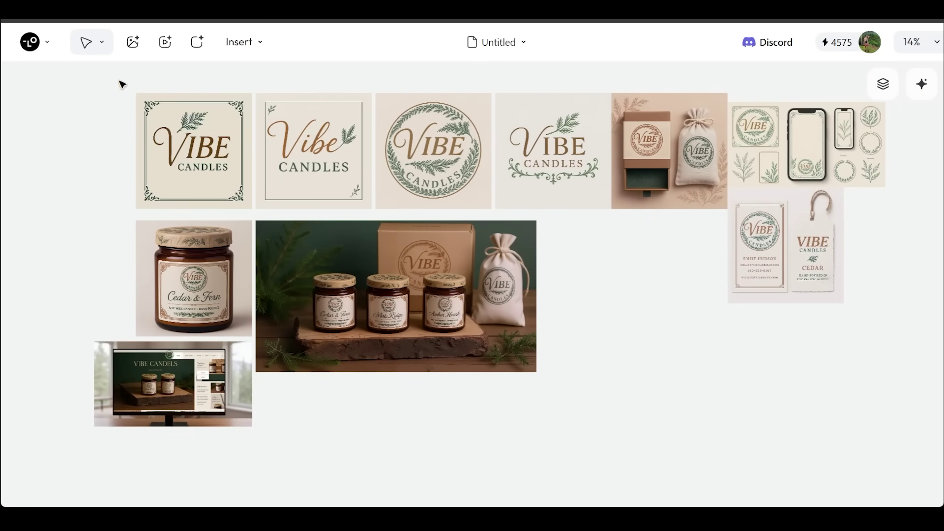
left_click_drag(346, 271, 534, 336)
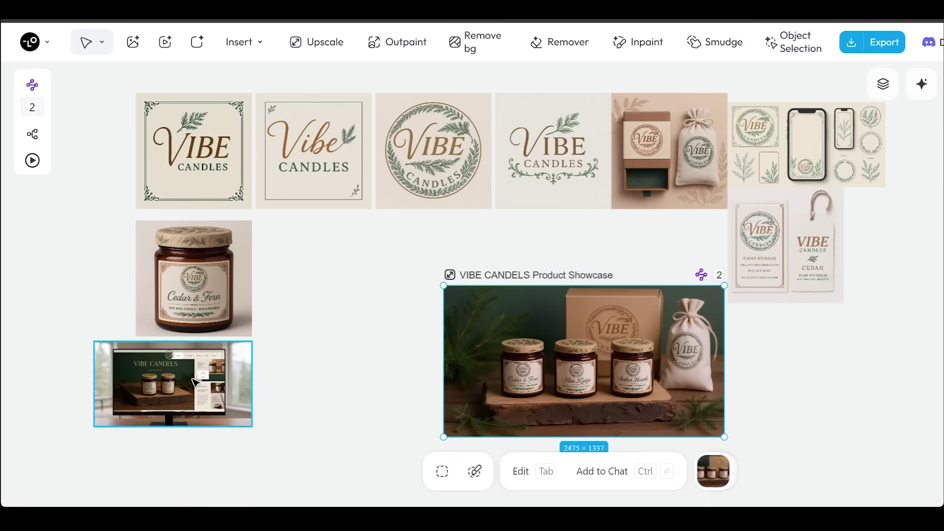
left_click_drag(207, 388, 206, 438)
left_click_drag(205, 304, 326, 329)
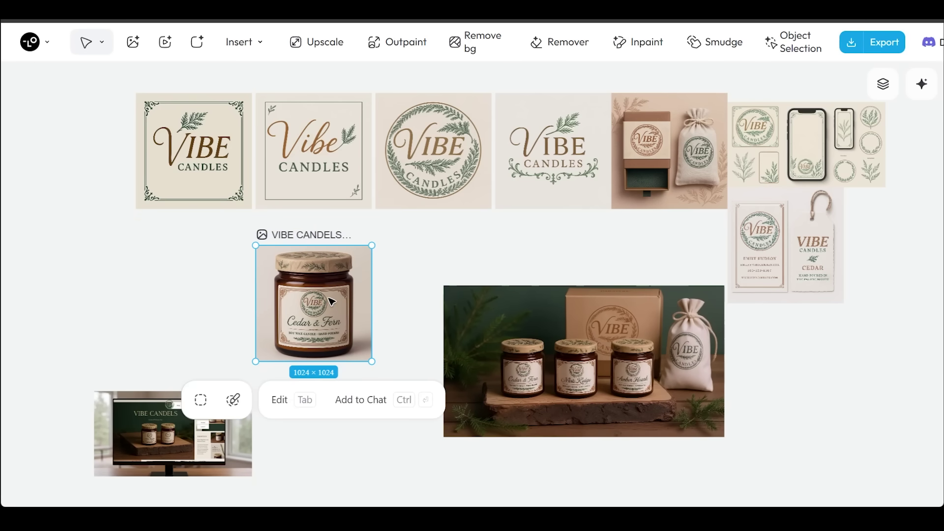
Step: Outpaint the Cedar & Fern jar image to 1384 × 1384, adding pine fronds around the candle
left_click(406, 43)
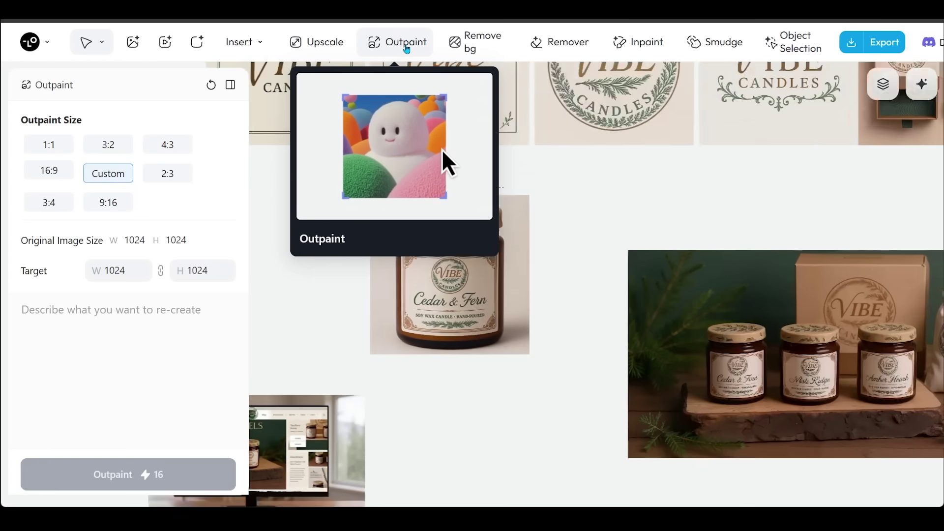
left_click_drag(492, 348, 460, 366)
left_click_drag(491, 143, 469, 125)
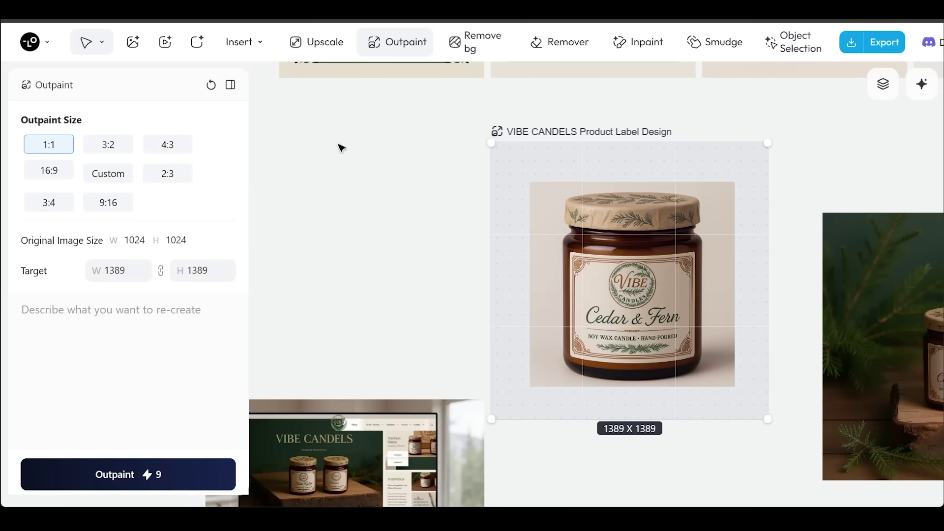
left_click(106, 312)
type("Hints of Pine around the Candle")
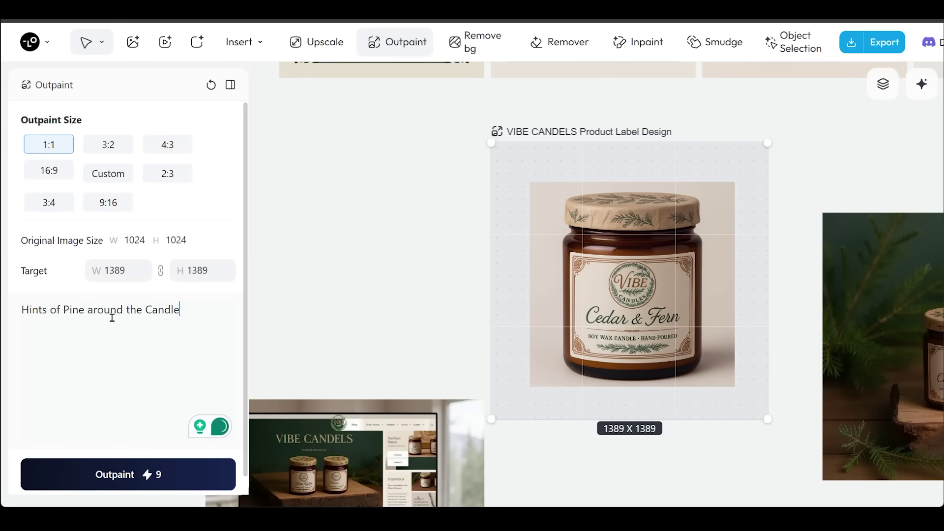
left_click(133, 482)
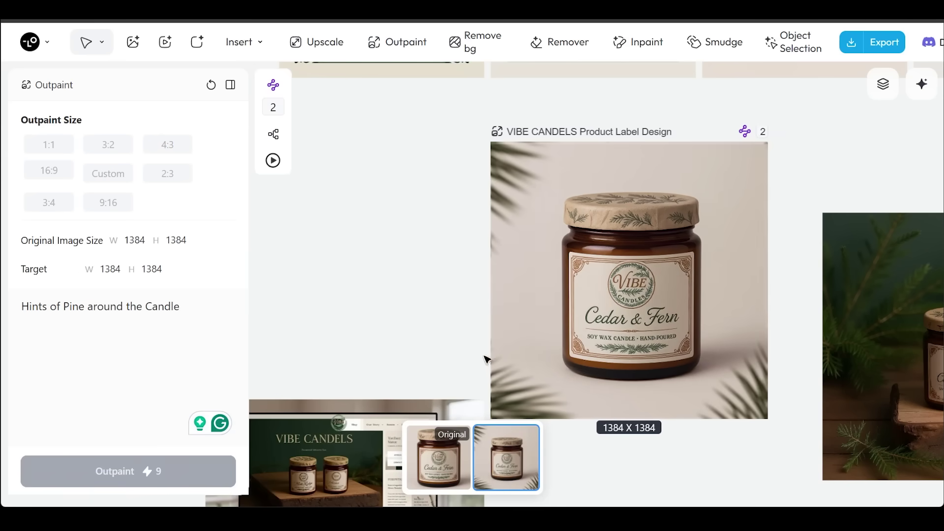
left_click(730, 408)
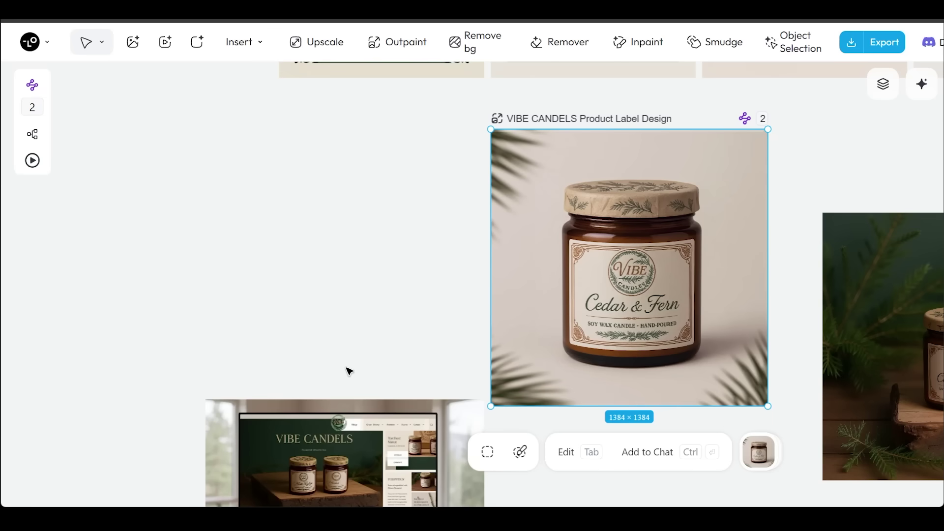
Step: Inpaint the masked jar lid with a white-flower prompt to add a daisy
left_click(635, 43)
mouse_move(588, 176)
left_mouse_down()
mouse_move(602, 175)
mouse_move(594, 186)
mouse_move(584, 159)
mouse_move(561, 170)
mouse_move(587, 190)
left_mouse_up()
left_click(120, 135)
type("Add a simple, white flower on the top of the candle jar lid")
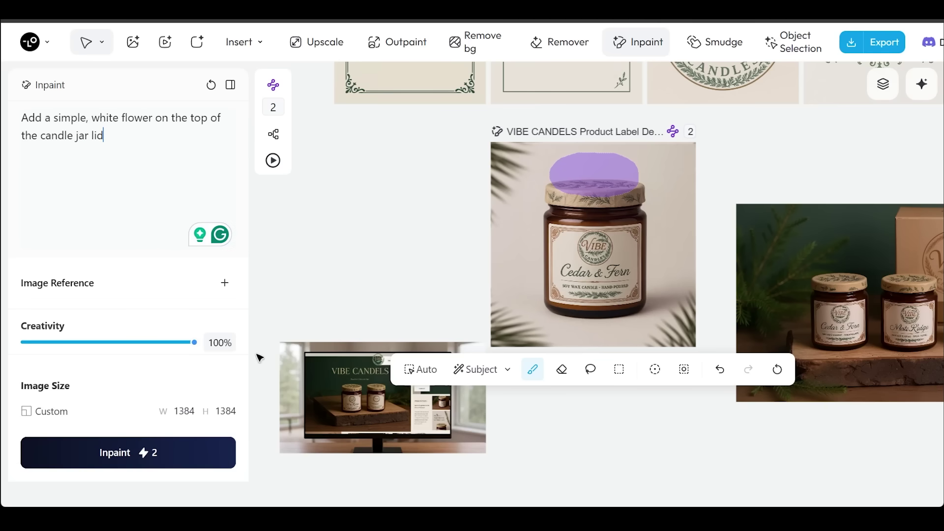
left_click(232, 282)
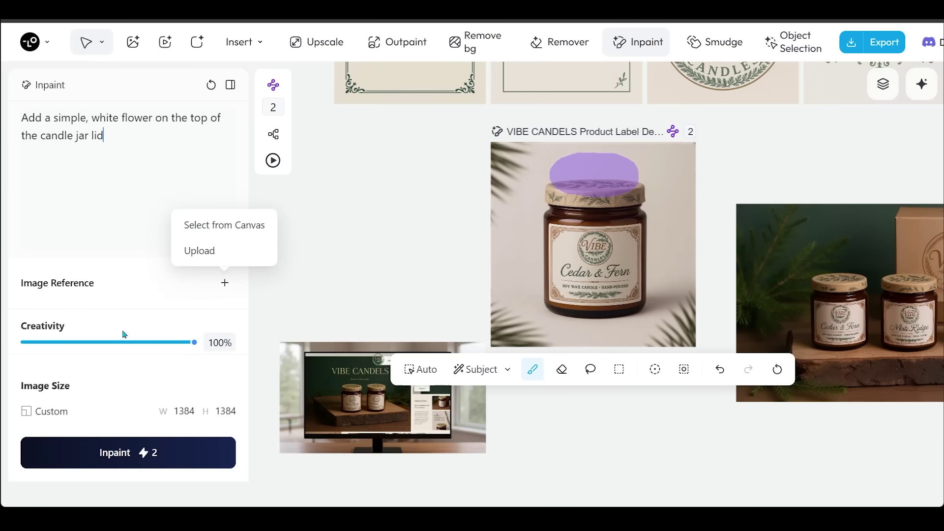
mouse_move(227, 289)
left_click(151, 453)
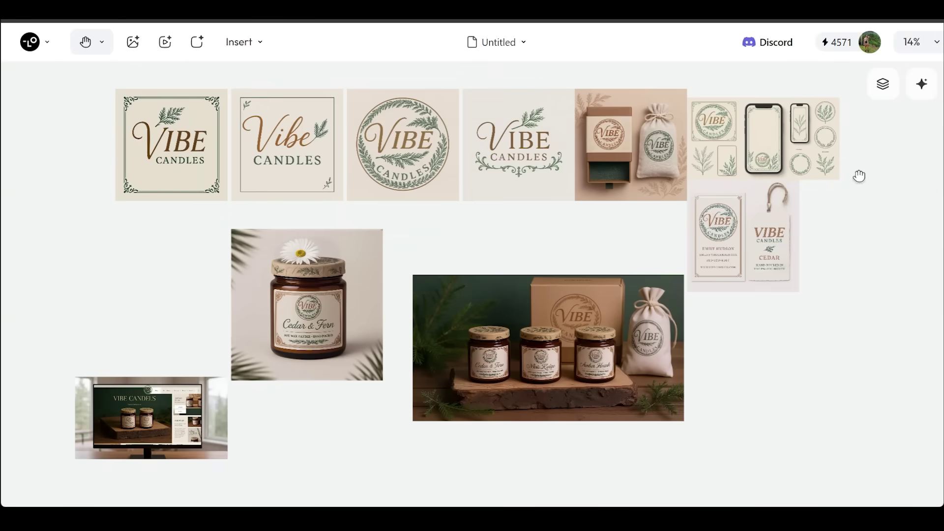
Step: In the Layers panel, hide and then re-show the Website Mockup layer
left_click(884, 87)
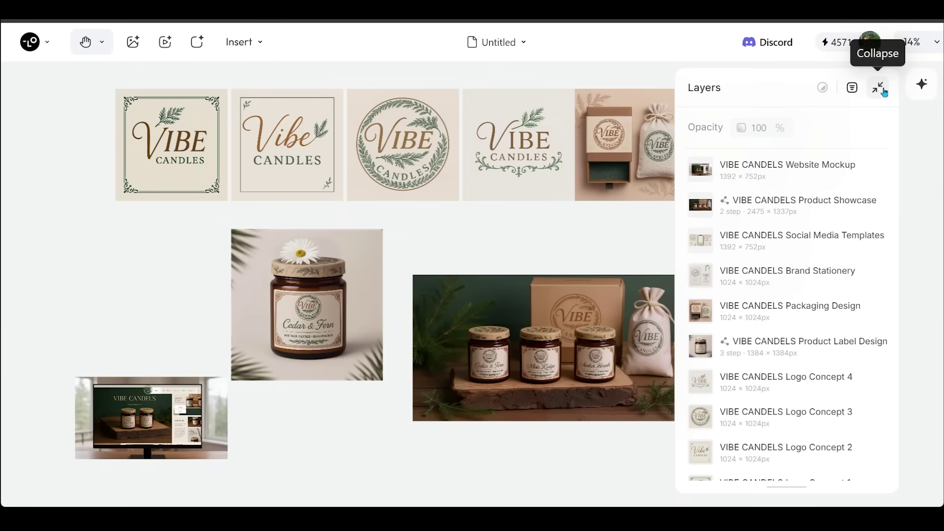
left_click(882, 170)
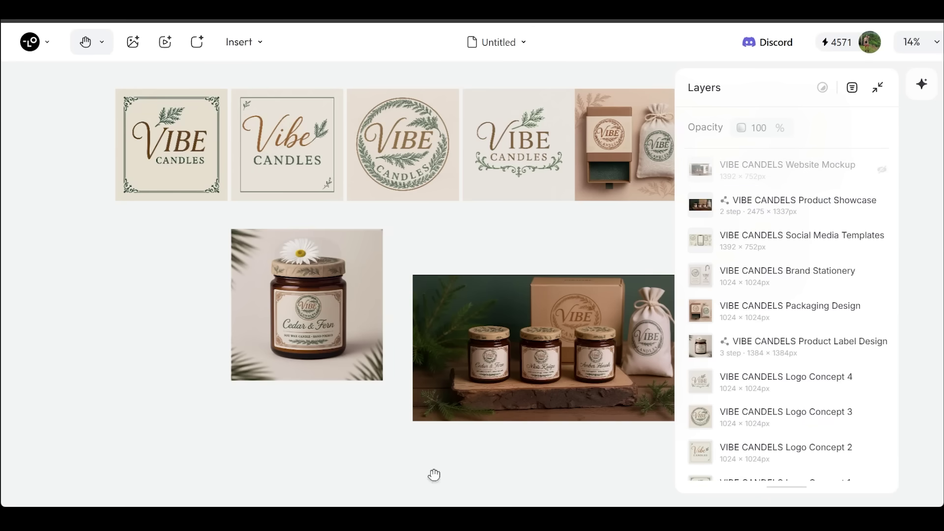
left_click(882, 170)
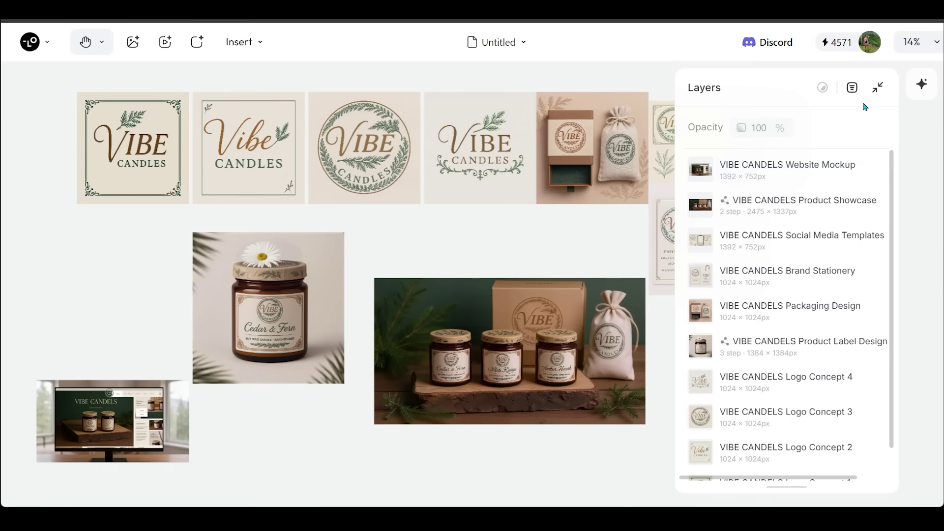
left_click(878, 87)
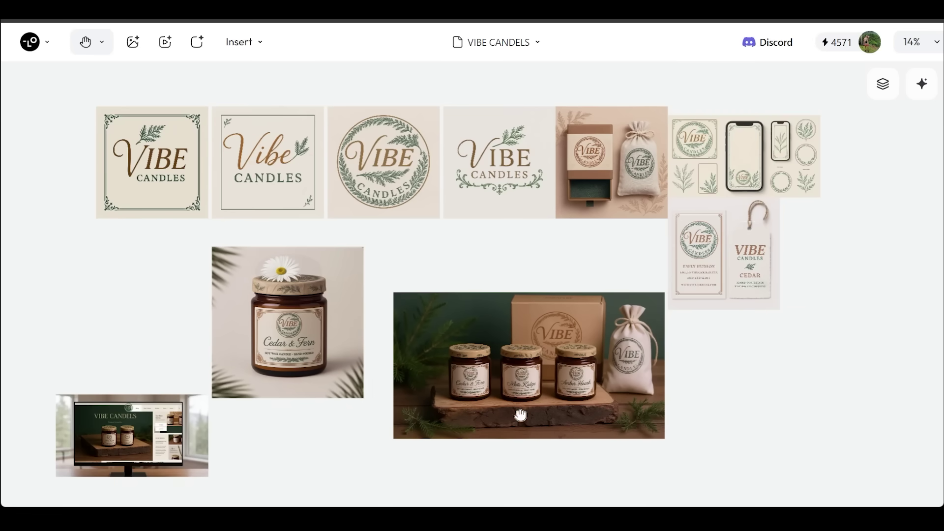
Step: Paste the VIBE CANDLES homepage request into the design chat and scroll through the result
left_click(928, 96)
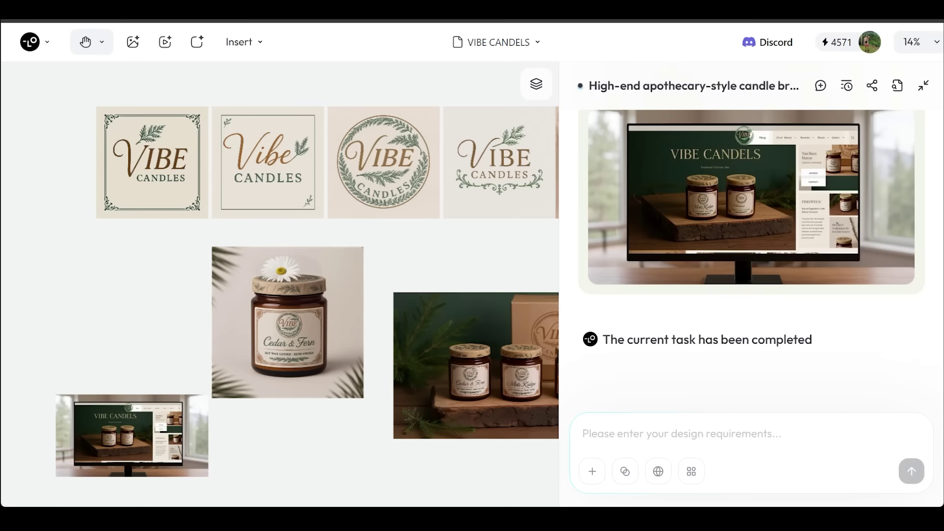
type("Design a full-ecommerce homepage for VIBE CANDLES, include a -Hero Section, Product Gallery, About Section, Customer Testimonials, CTA Footer")
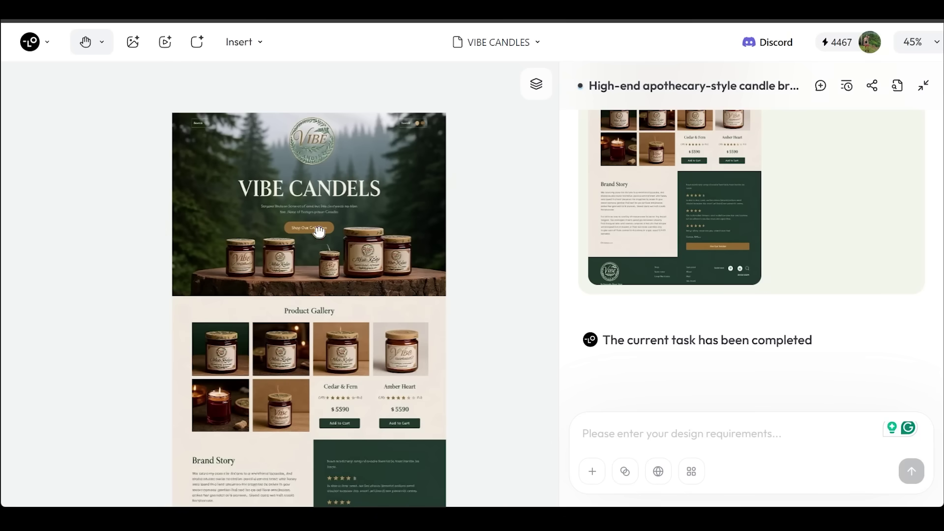
scroll(398, 257, "down", 5)
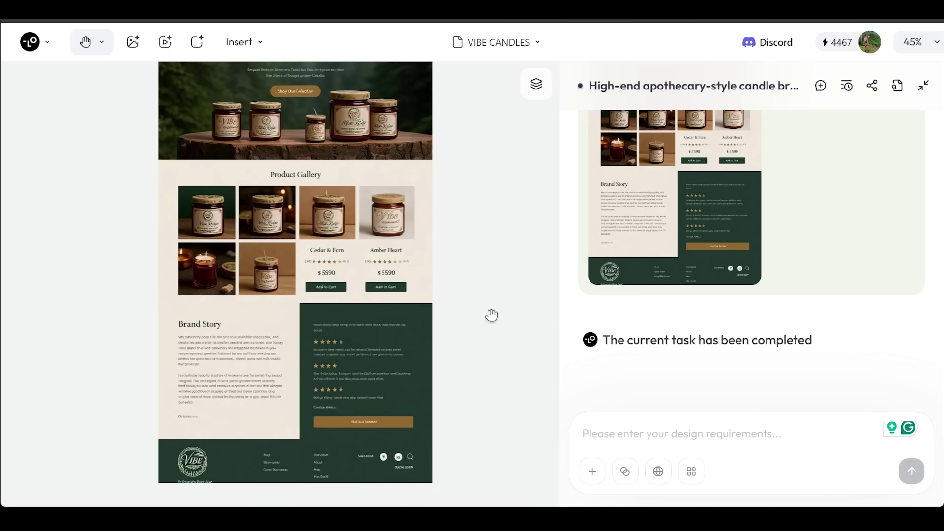
scroll(492, 315, "down", 2)
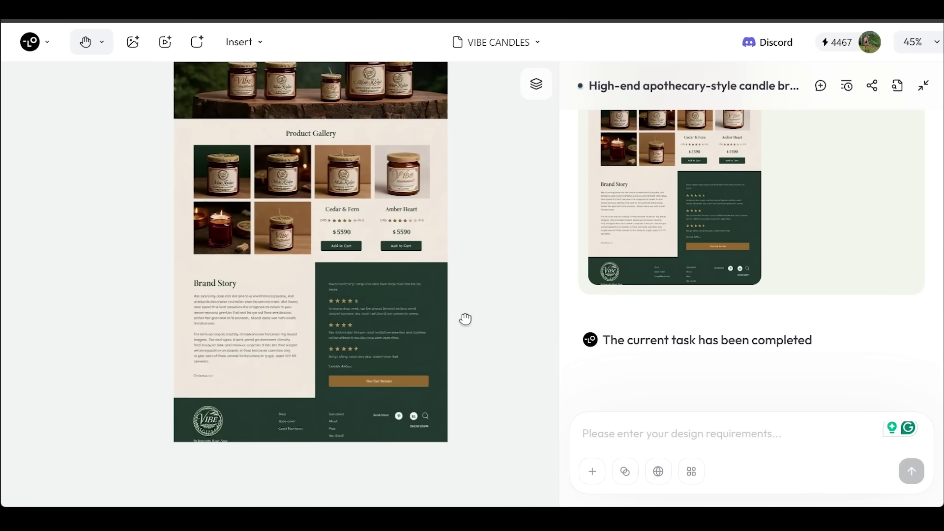
scroll(398, 338, "down", 1)
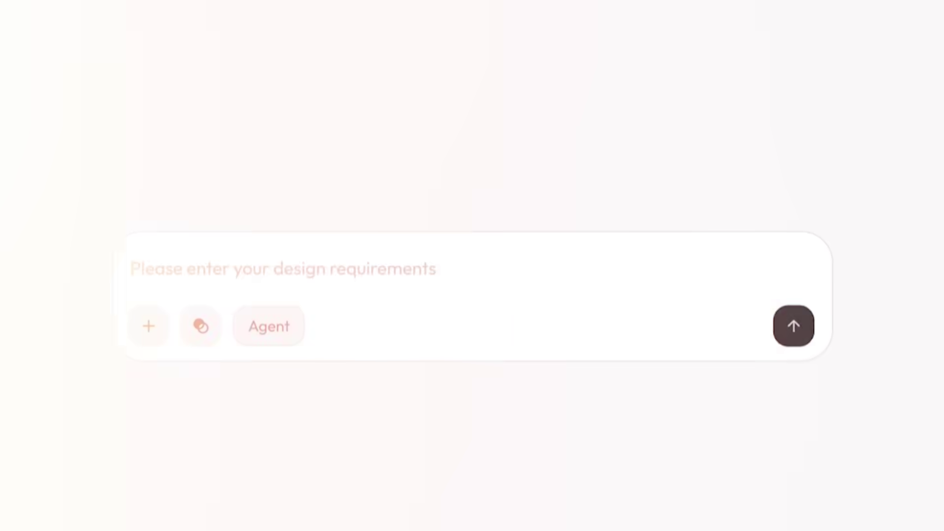
Step: Submit a request to create a full brand design set for Lovart
type("Create a full set of brand design for Lovart,with the core concept of 'Different Perspectives'")
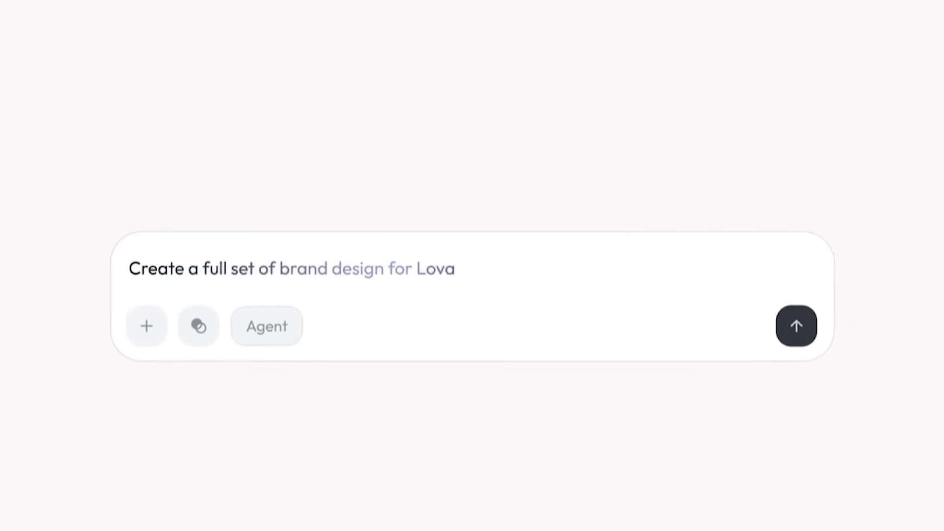
left_click(800, 337)
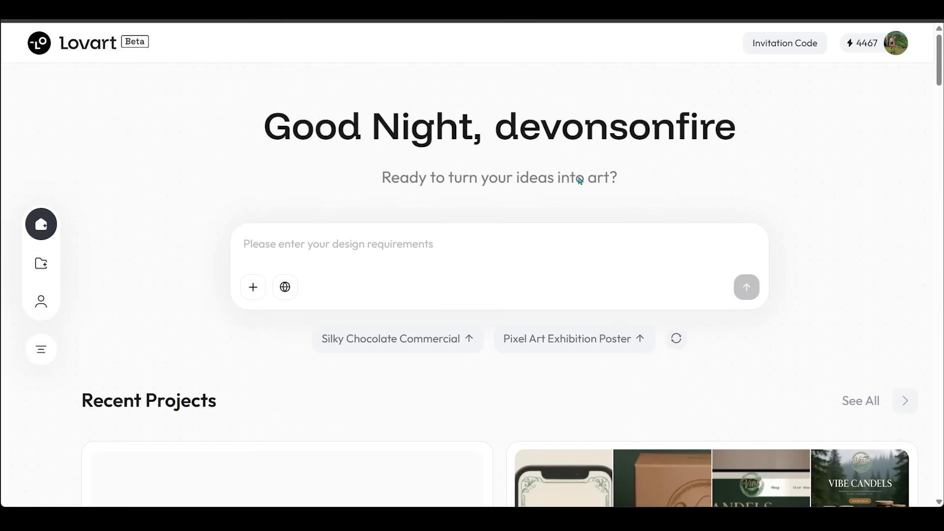
Step: Scroll the home page down to the Recent Projects list
scroll(516, 274, "down", 4)
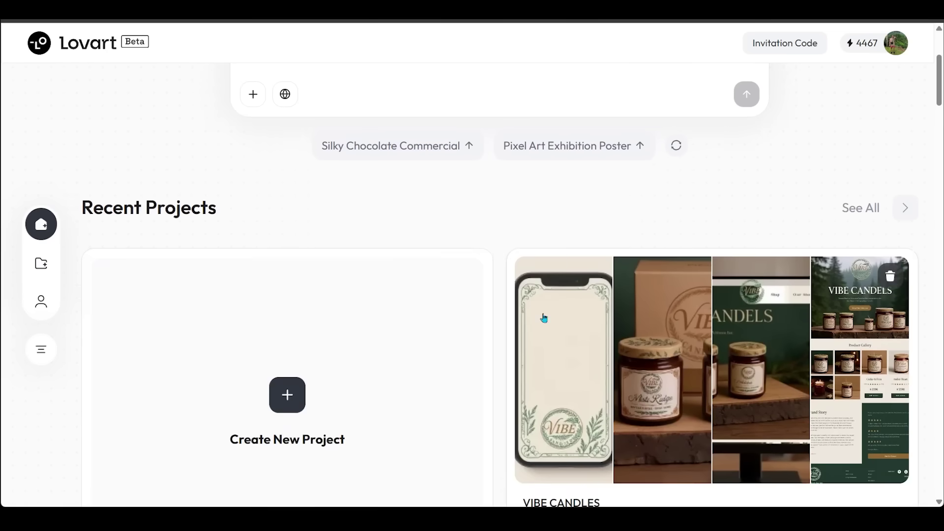
scroll(415, 320, "down", 2)
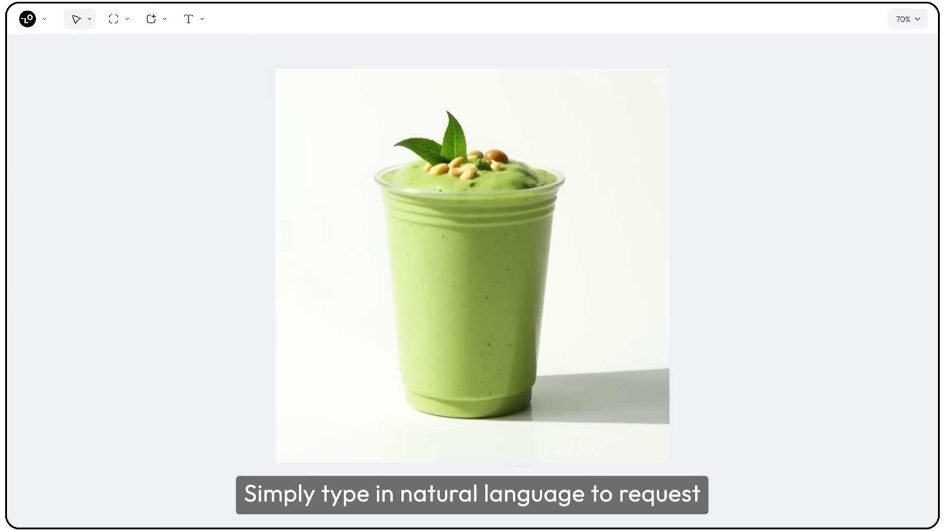
Step: Ask for a 9:16 poster with both graphics and text from the smoothie image
left_click(523, 344)
type("Make a 9:16 poster with both graphics and text.")
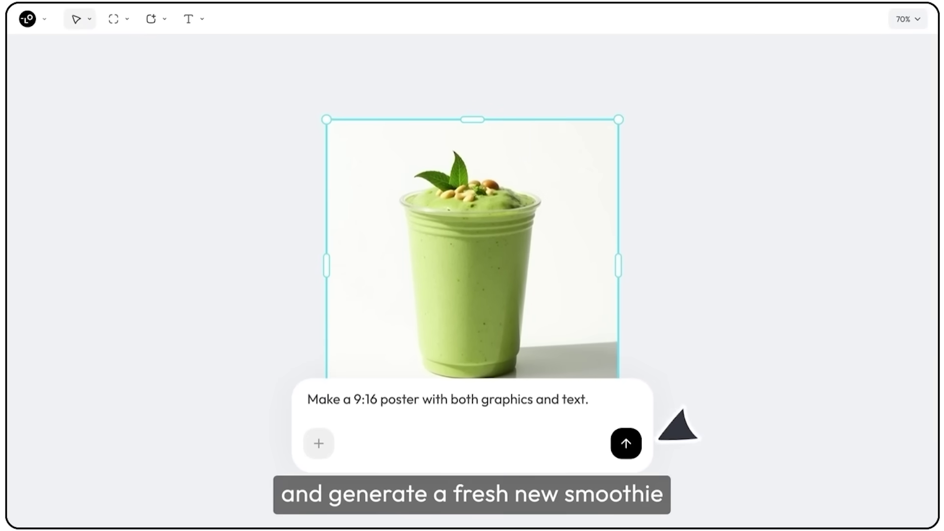
key("Return")
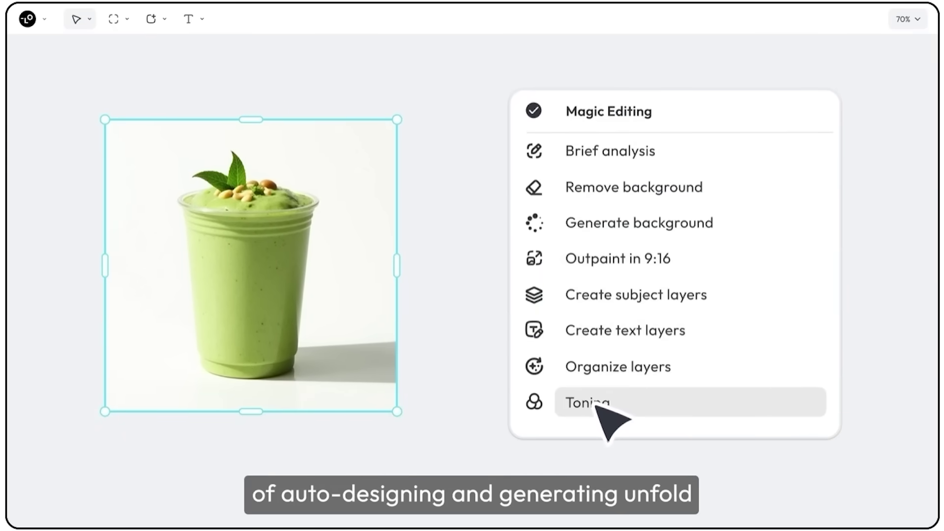